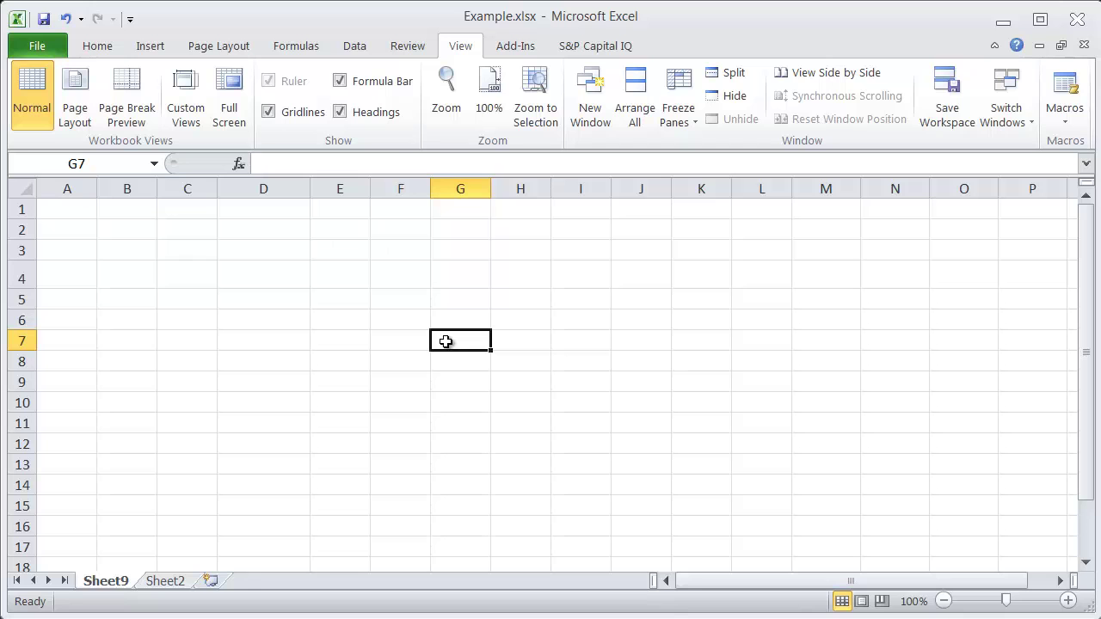
Group row 7 through the Alt+D, G, G Group dialog, keeping Rows selected
{"action": "key", "text": "alt+d"}
{"action": "key", "text": "g"}
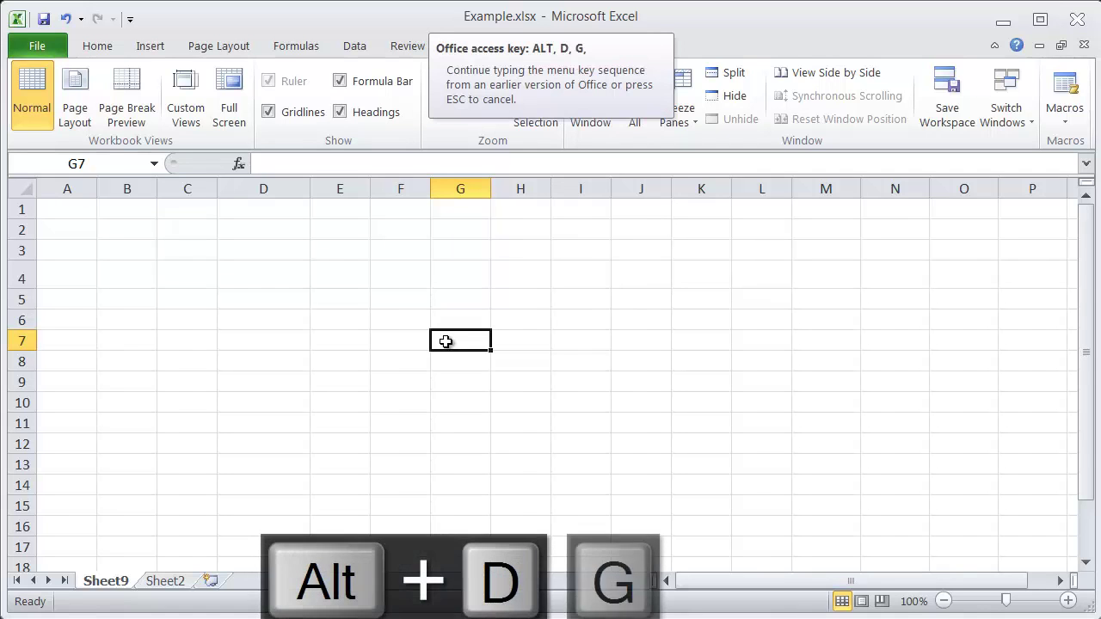
{"action": "key", "text": "g"}
{"action": "left_click_drag", "start_coordinate": [508, 294], "coordinate": [665, 271]}
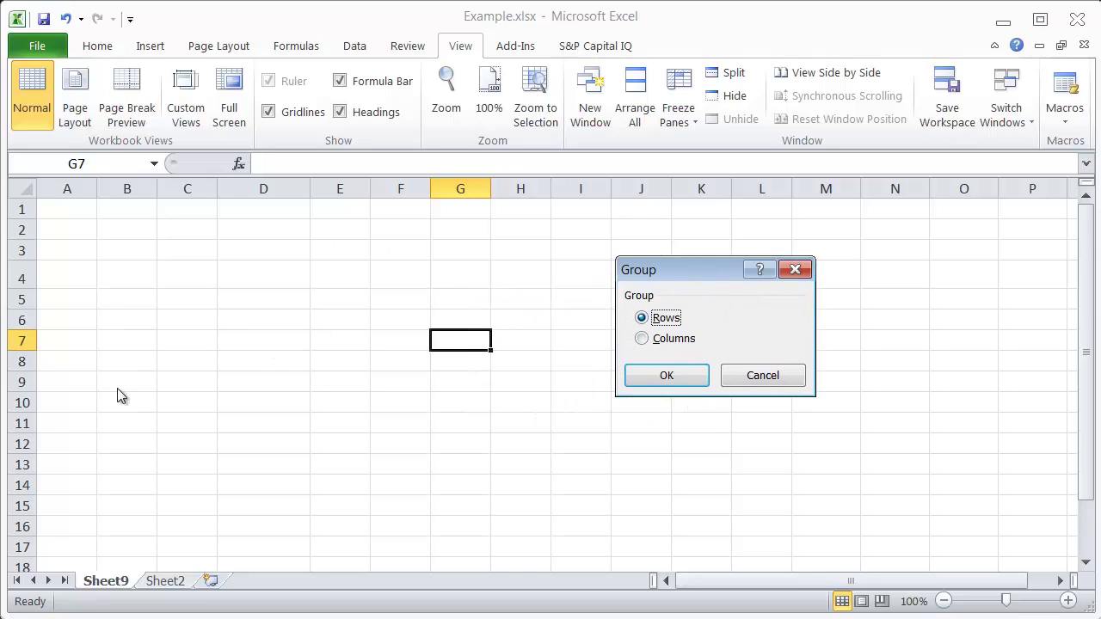
{"action": "left_click", "coordinate": [667, 376]}
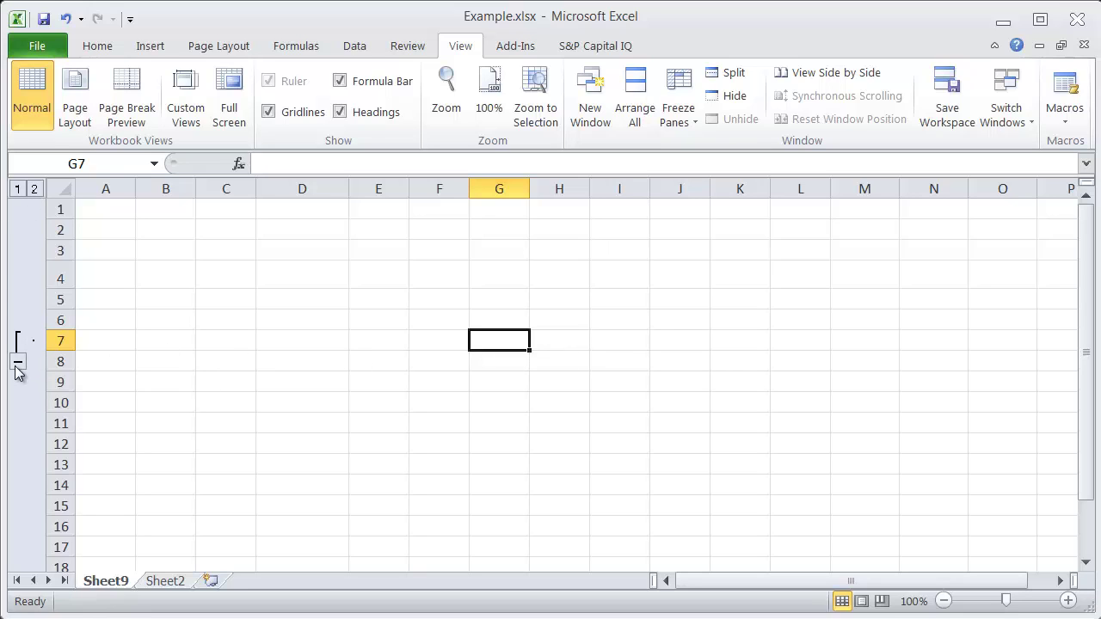
{"action": "left_click", "coordinate": [669, 340]}
{"action": "left_click_drag", "start_coordinate": [110, 344], "coordinate": [740, 341]}
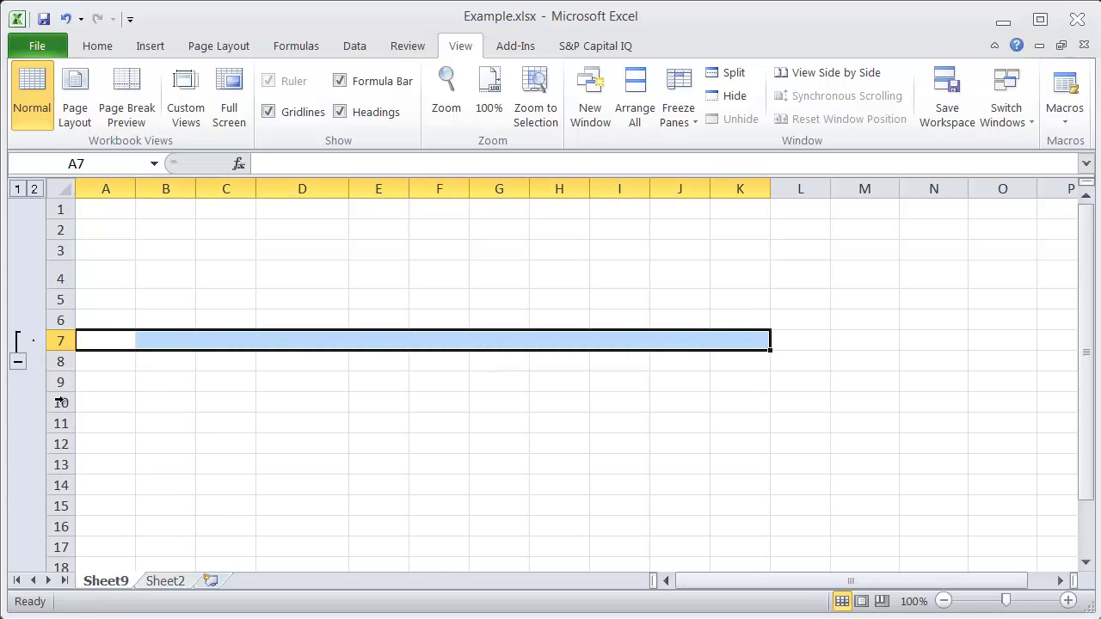
{"action": "left_click", "coordinate": [89, 396]}
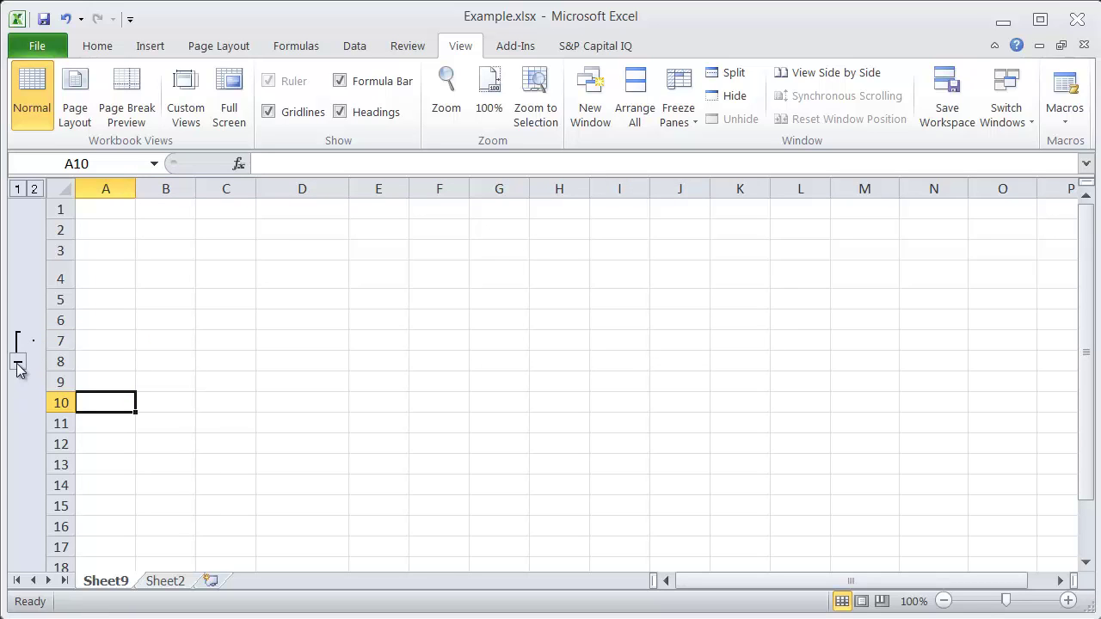
{"action": "left_click", "coordinate": [19, 365]}
{"action": "left_click", "coordinate": [18, 341]}
{"action": "left_click", "coordinate": [18, 363]}
{"action": "left_click", "coordinate": [18, 342]}
{"action": "left_click", "coordinate": [19, 362]}
{"action": "left_click", "coordinate": [18, 342]}
{"action": "left_click", "coordinate": [711, 347]}
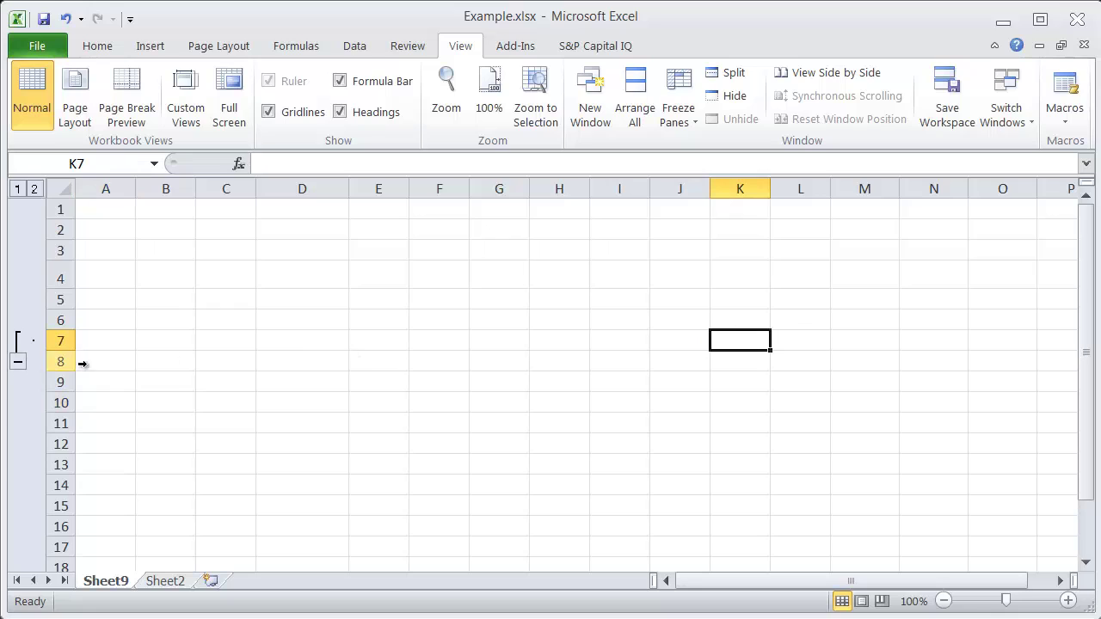
{"action": "key", "text": "Left"}
{"action": "key", "text": "Left"}
{"action": "key", "text": "Down"}
{"action": "key", "text": "Up"}
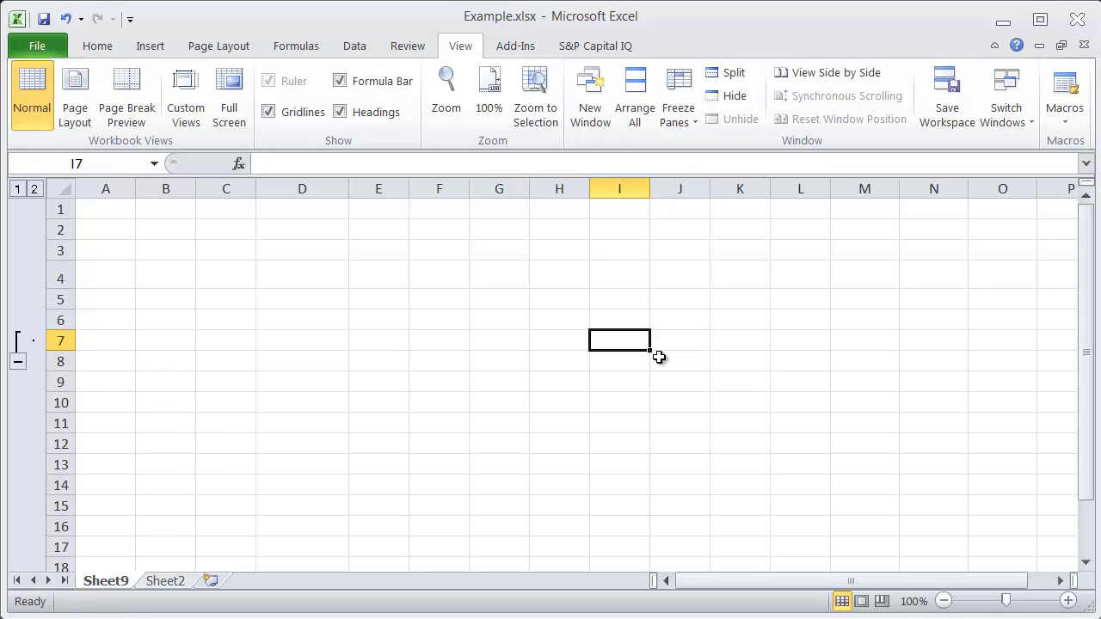
Ungroup row 7 via the Alt+D, G, U Ungroup dialog, leaving Rows selected
{"action": "key", "text": "alt+d"}
{"action": "key", "text": "g"}
{"action": "key", "text": "u"}
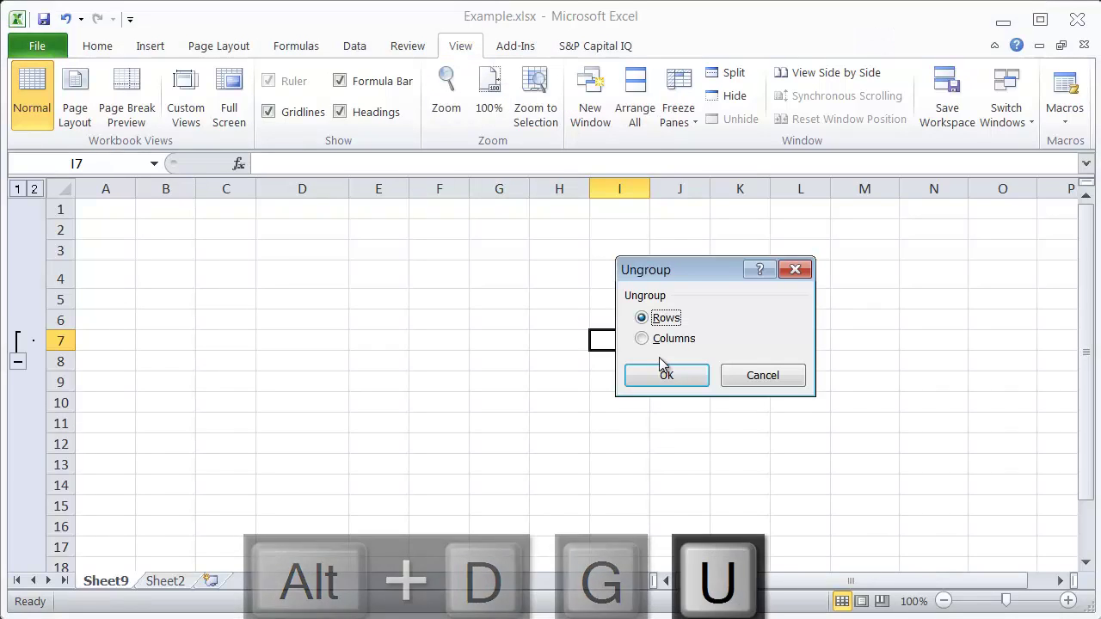
{"action": "key", "text": "Down"}
{"action": "left_click", "coordinate": [644, 318]}
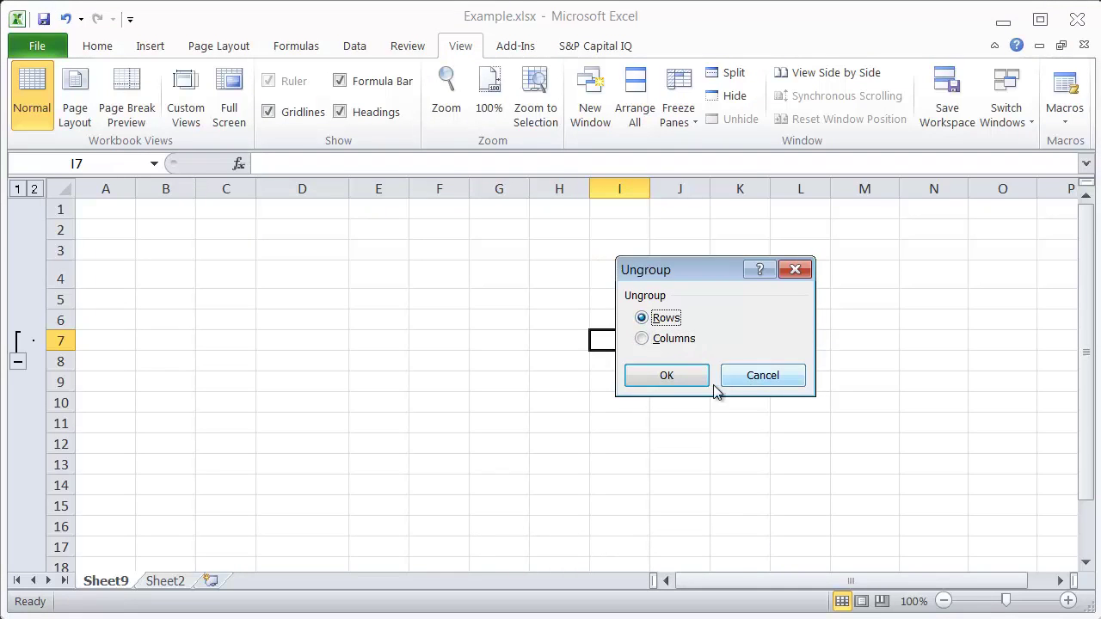
{"action": "left_click", "coordinate": [667, 376]}
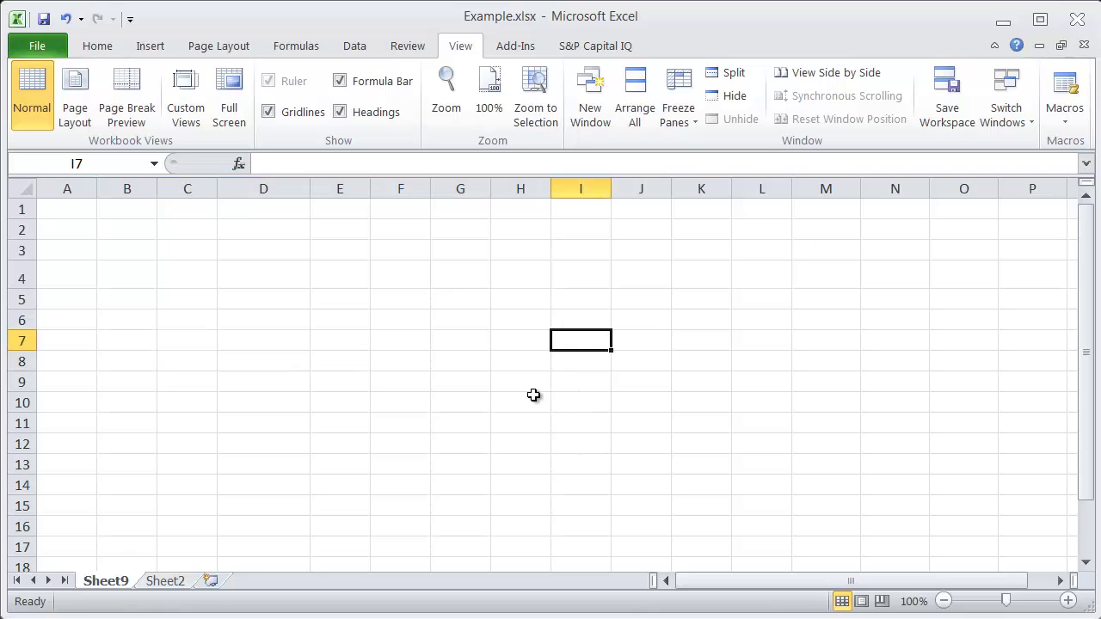
{"action": "left_click", "coordinate": [514, 364]}
{"action": "left_click", "coordinate": [446, 362]}
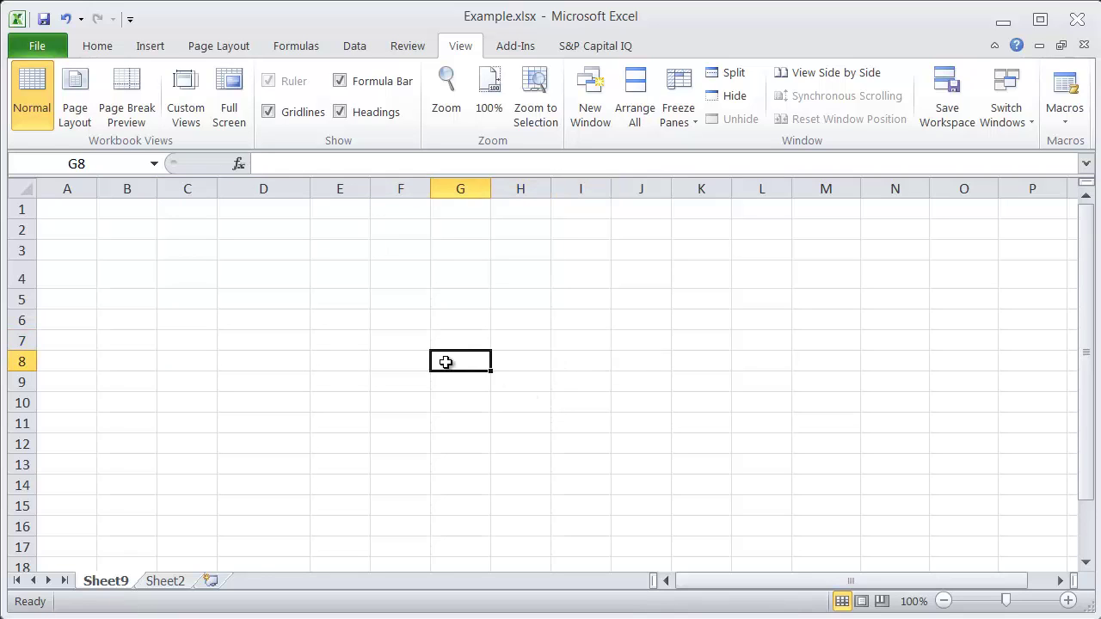
{"action": "key", "text": "shift+space"}
{"action": "key", "text": "shift+Down"}
{"action": "key", "text": "shift+Down"}
{"action": "key", "text": "shift+Up"}
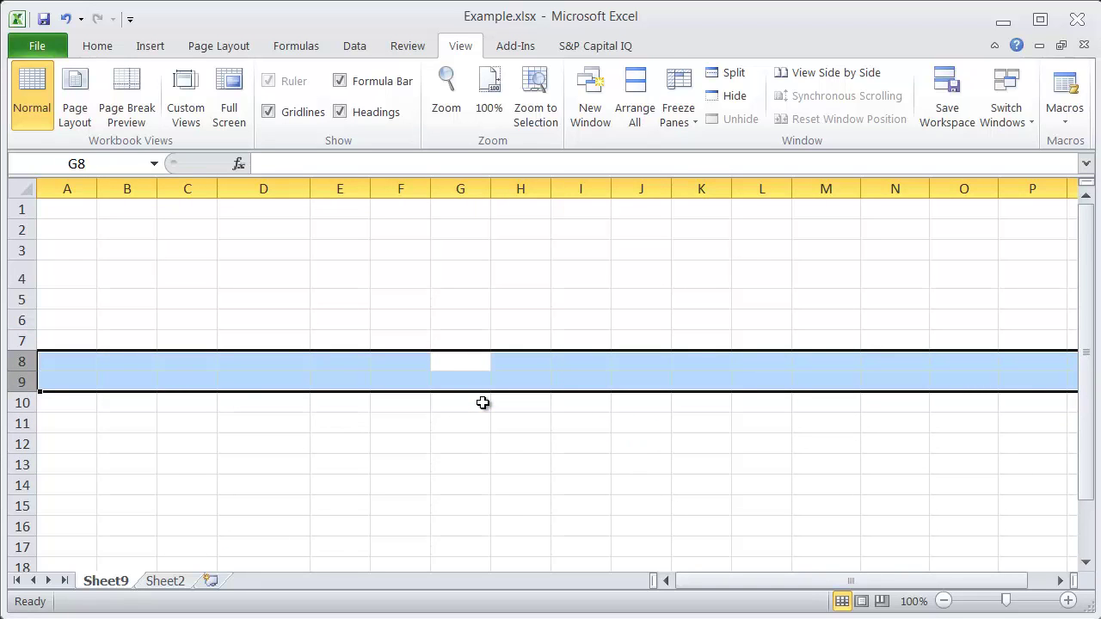
{"action": "key", "text": "alt+d"}
{"action": "key", "text": "g"}
{"action": "key", "text": "g"}
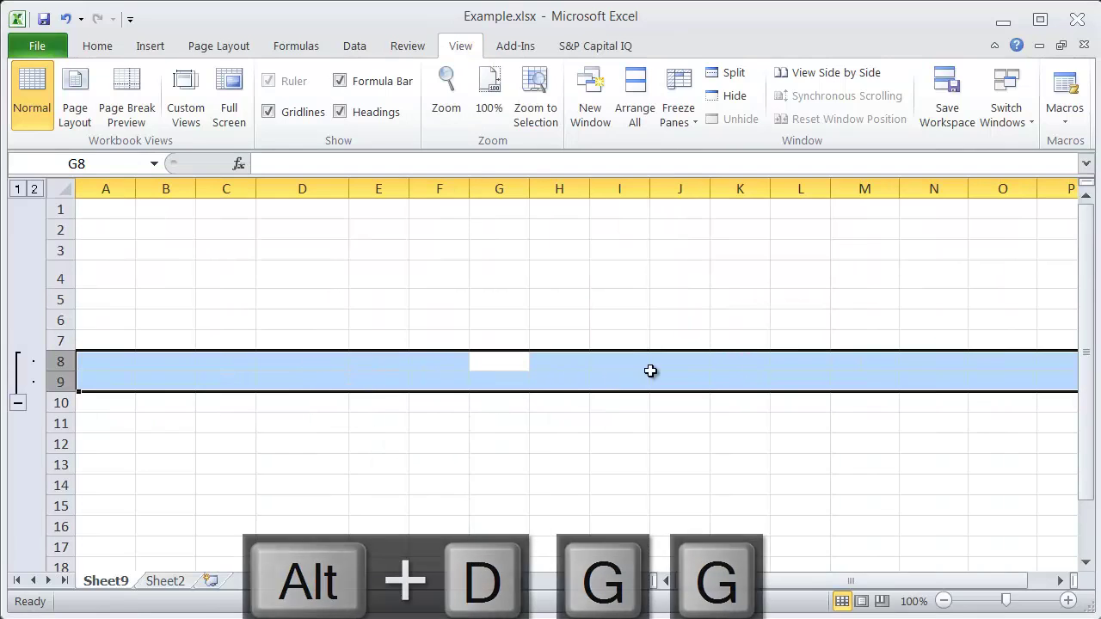
{"action": "left_click", "coordinate": [18, 403]}
{"action": "left_click", "coordinate": [18, 363]}
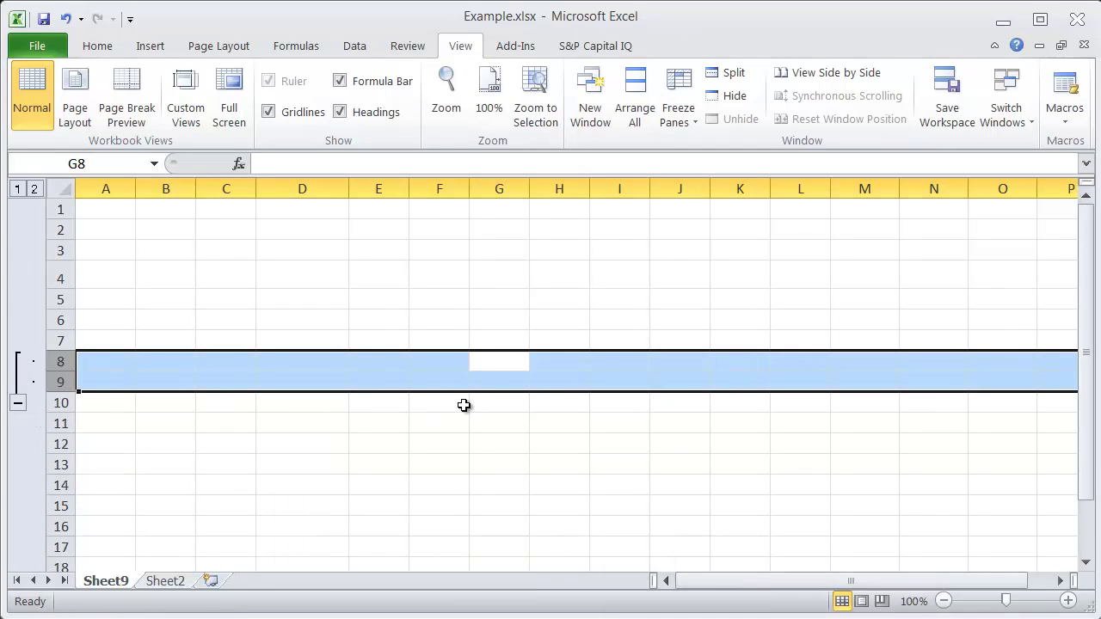
{"action": "key", "text": "Down"}
{"action": "left_click", "coordinate": [463, 405]}
{"action": "left_click", "coordinate": [572, 491]}
{"action": "key", "text": "Up"}
{"action": "key", "text": "Up"}
{"action": "key", "text": "Up"}
{"action": "key", "text": "Up"}
{"action": "key", "text": "Up"}
{"action": "key", "text": "shift+Up"}
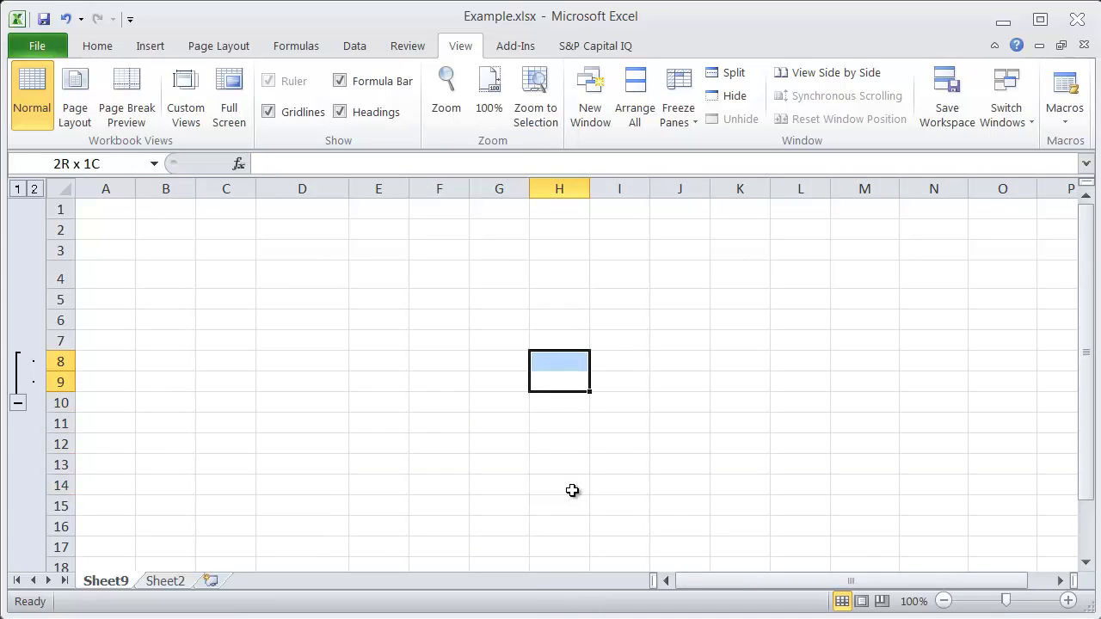
{"action": "key", "text": "shift+space"}
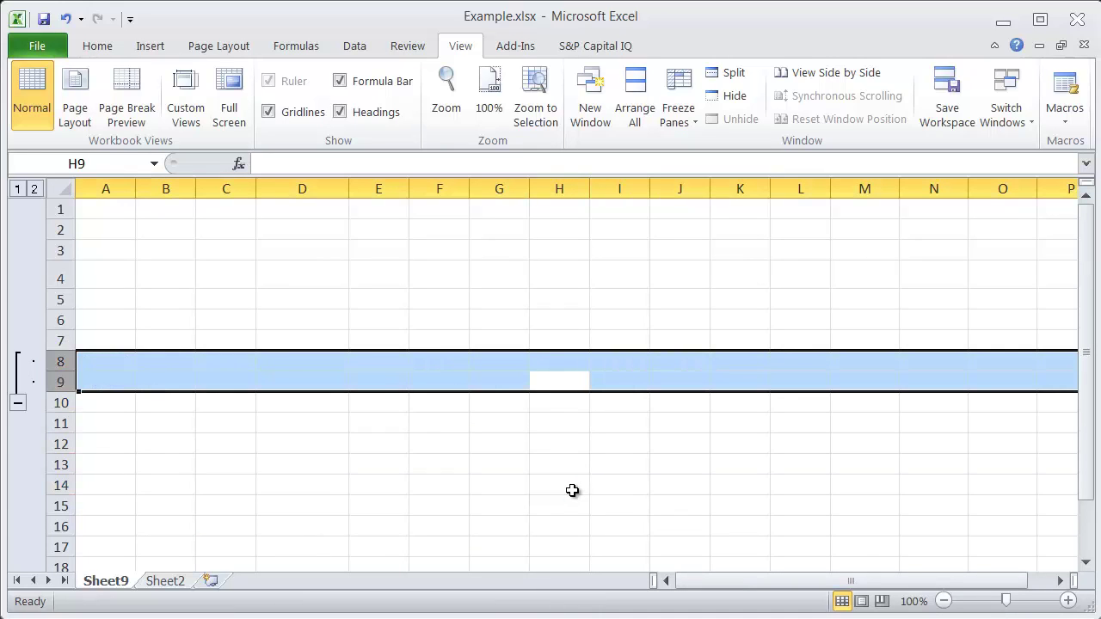
{"action": "key", "text": "alt+d"}
{"action": "key", "text": "g"}
{"action": "key", "text": "u"}
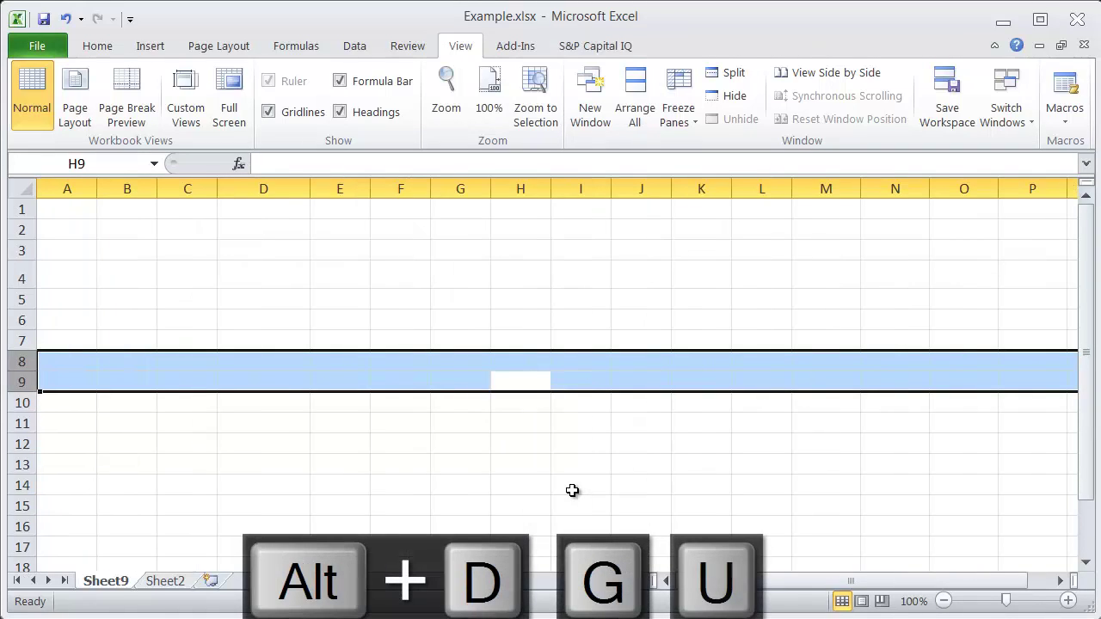
{"action": "left_click", "coordinate": [558, 425]}
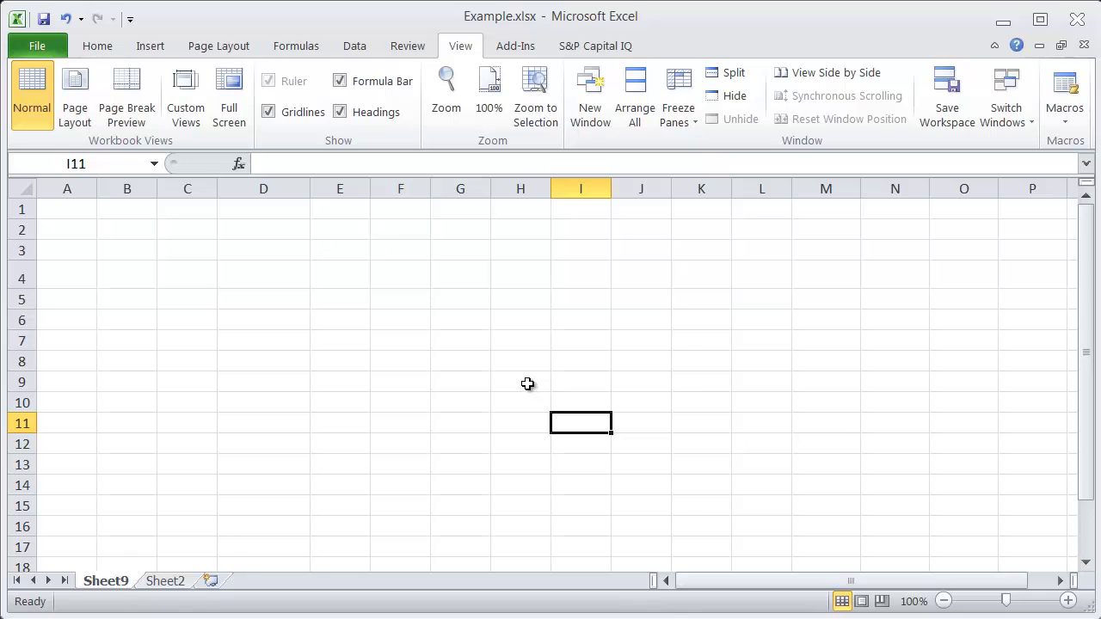
Select whole columns H through J and group them into a column outline
{"action": "left_click_drag", "start_coordinate": [503, 379], "coordinate": [648, 379]}
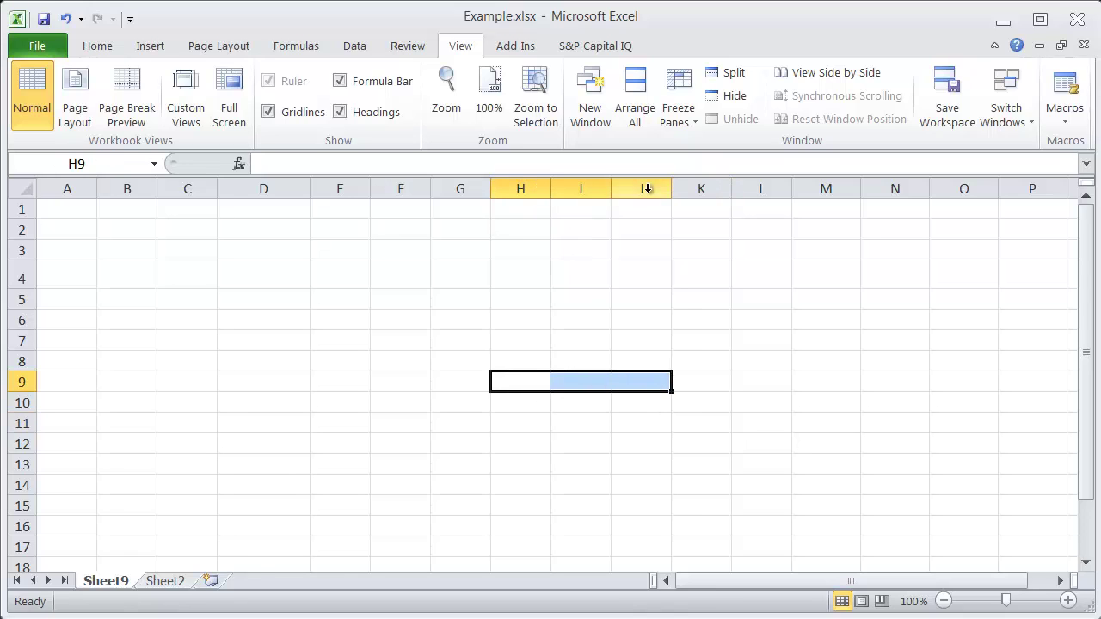
{"action": "key", "text": "shift+space"}
{"action": "left_click", "coordinate": [513, 303]}
{"action": "left_click_drag", "start_coordinate": [529, 375], "coordinate": [629, 376]}
{"action": "key", "text": "ctrl+space"}
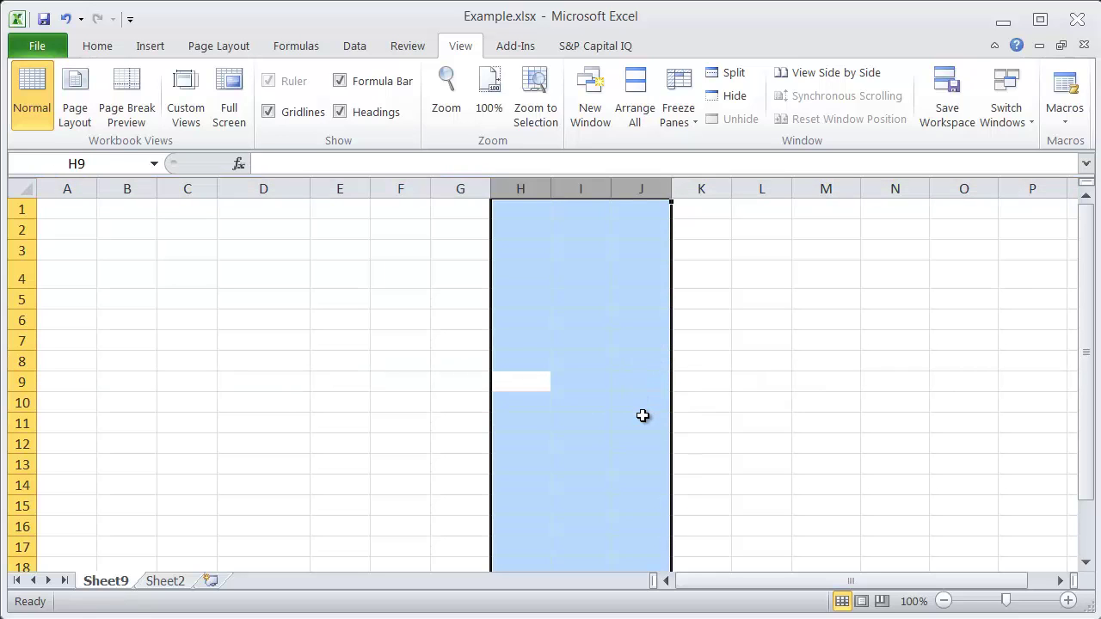
{"action": "key", "text": "alt+d"}
{"action": "key", "text": "g"}
{"action": "key", "text": "g"}
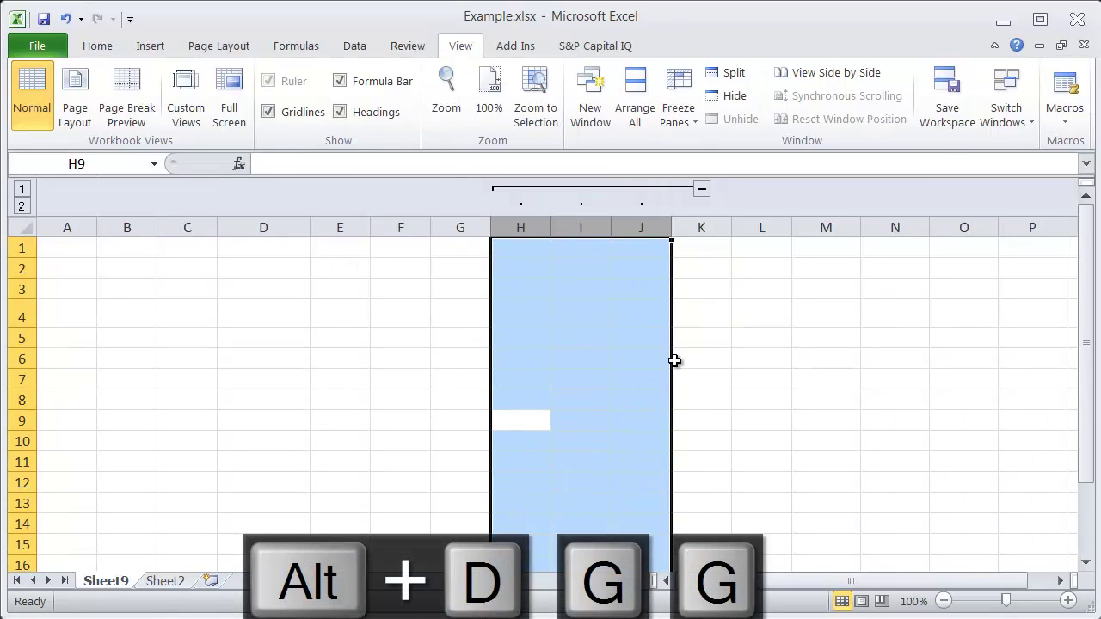
Collapse and expand the H–J column group twice, leaving it expanded
{"action": "left_click", "coordinate": [702, 191]}
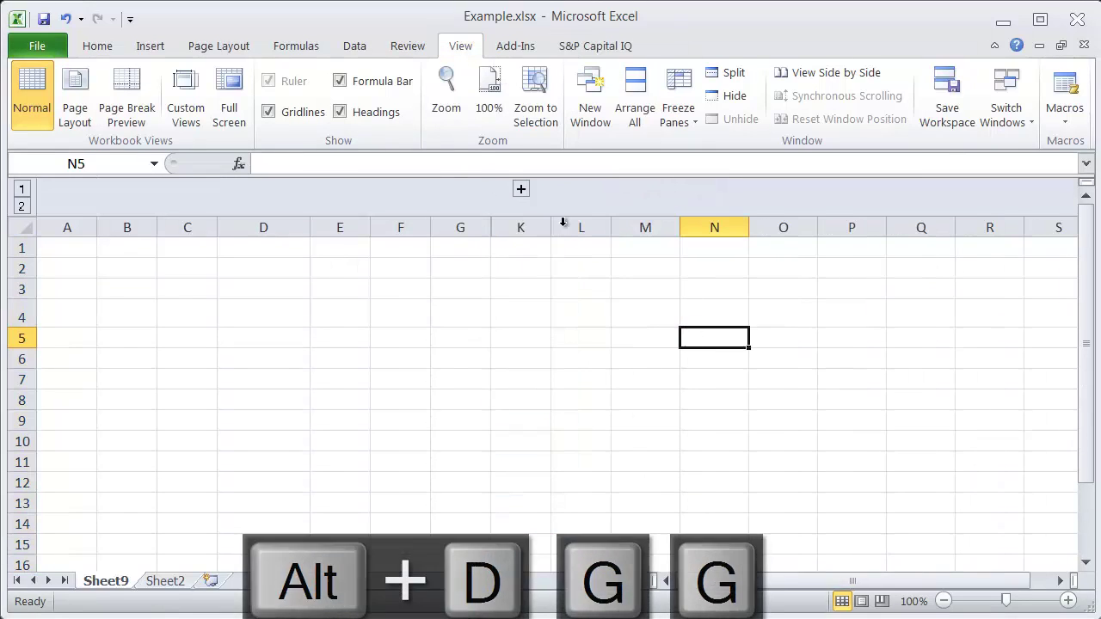
{"action": "left_click", "coordinate": [519, 189]}
{"action": "left_click", "coordinate": [702, 191]}
{"action": "left_click", "coordinate": [521, 190]}
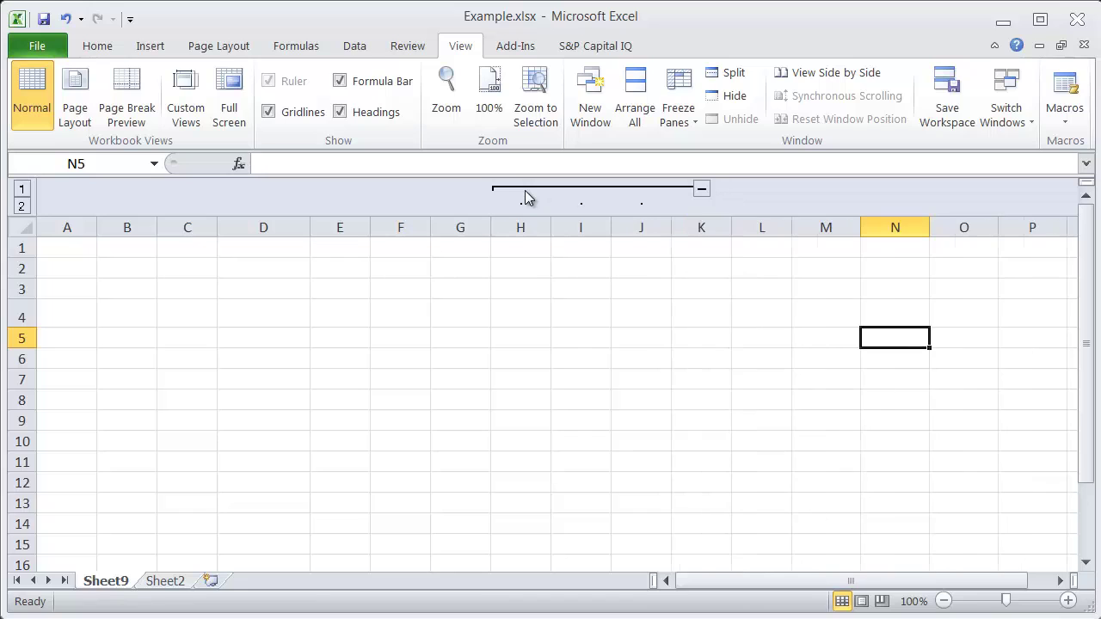
{"action": "left_click", "coordinate": [526, 442]}
{"action": "key", "text": "shift+Right"}
{"action": "key", "text": "shift+Right"}
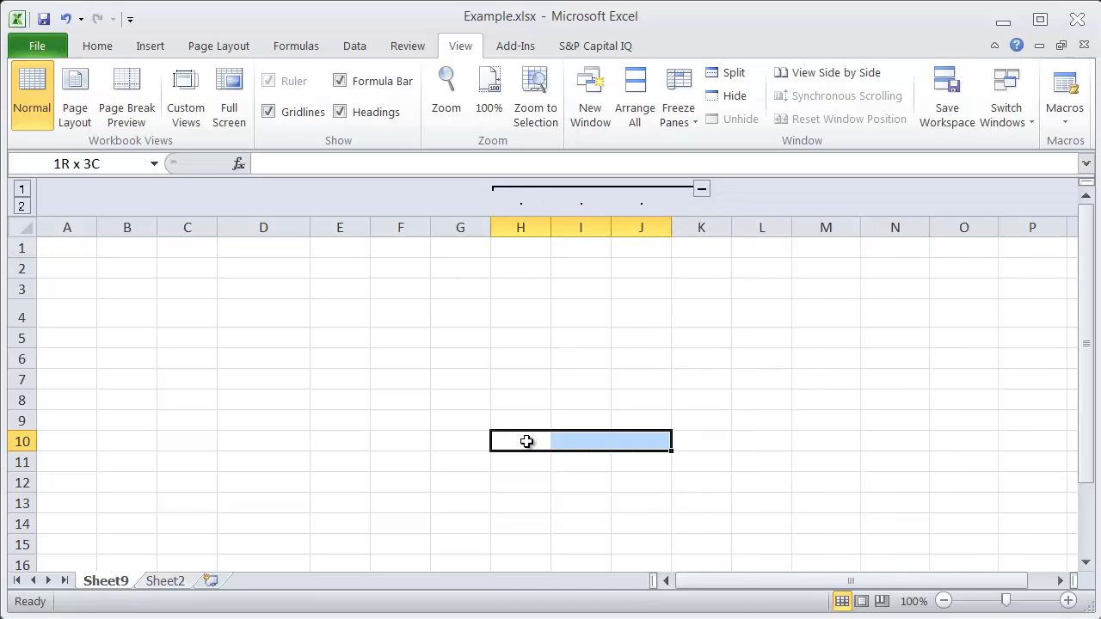
{"action": "key", "text": "ctrl+space"}
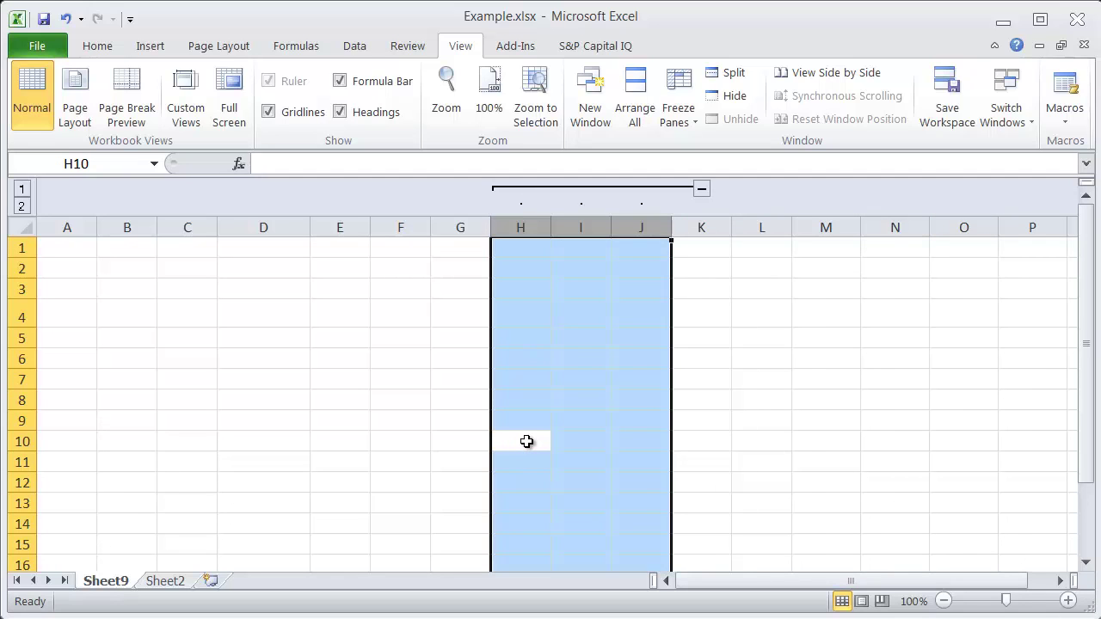
{"action": "key", "text": "alt+d"}
{"action": "key", "text": "g"}
{"action": "key", "text": "u"}
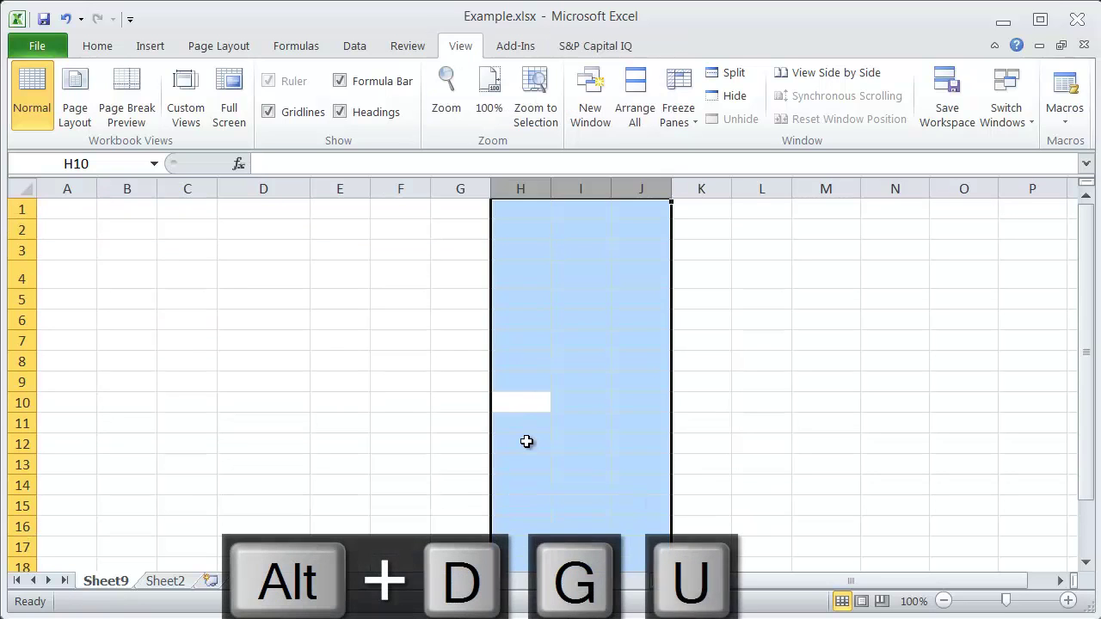
{"action": "left_click", "coordinate": [585, 319]}
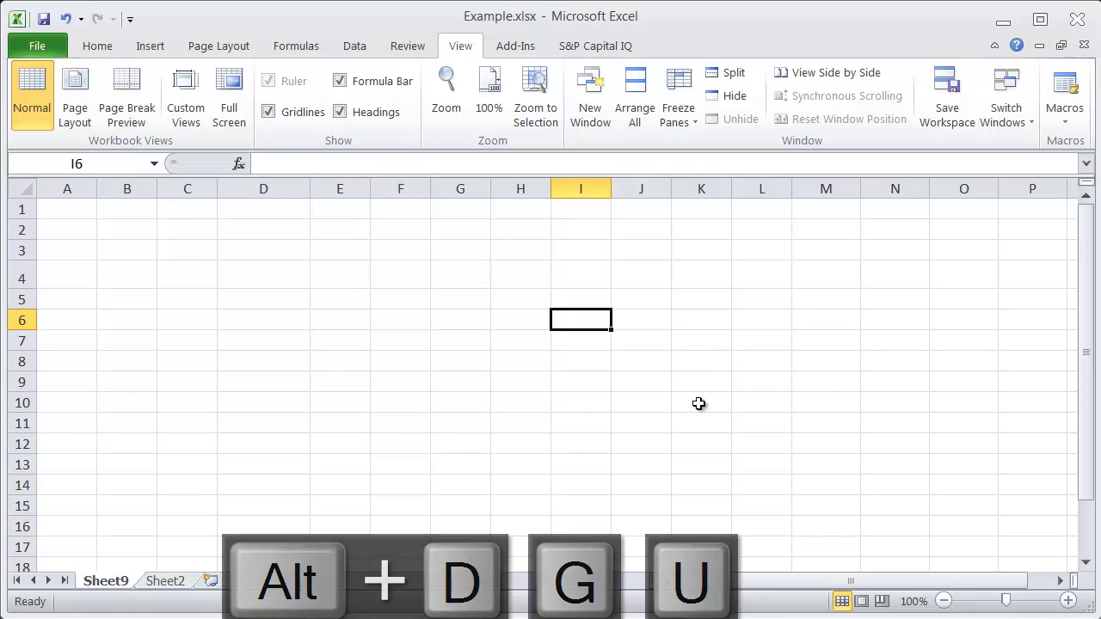
{"action": "left_click", "coordinate": [543, 399]}
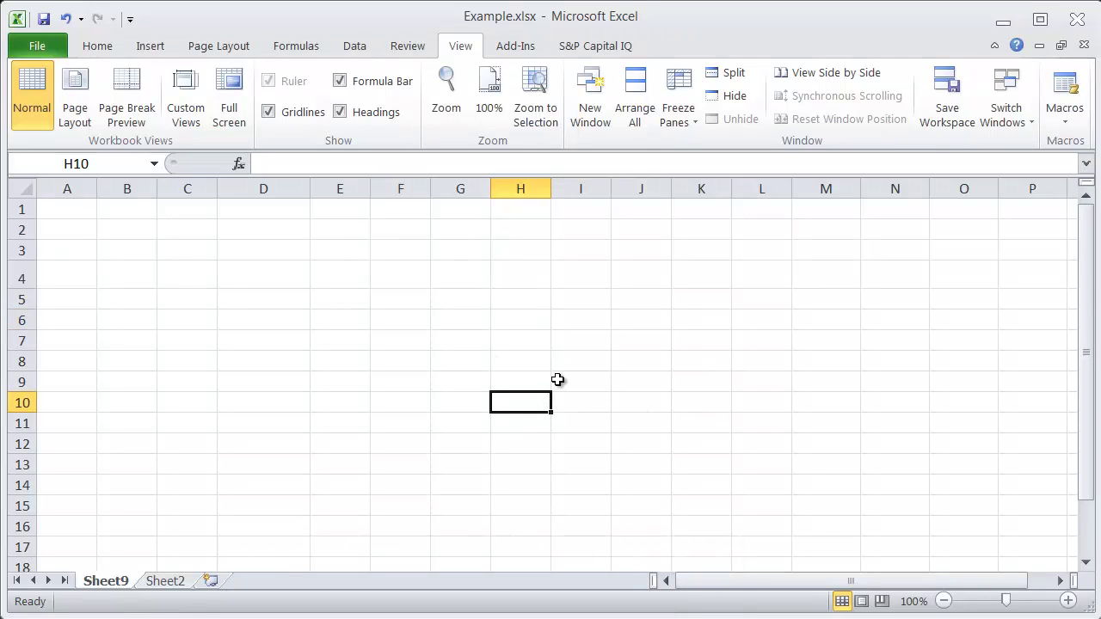
{"action": "left_click", "coordinate": [658, 355]}
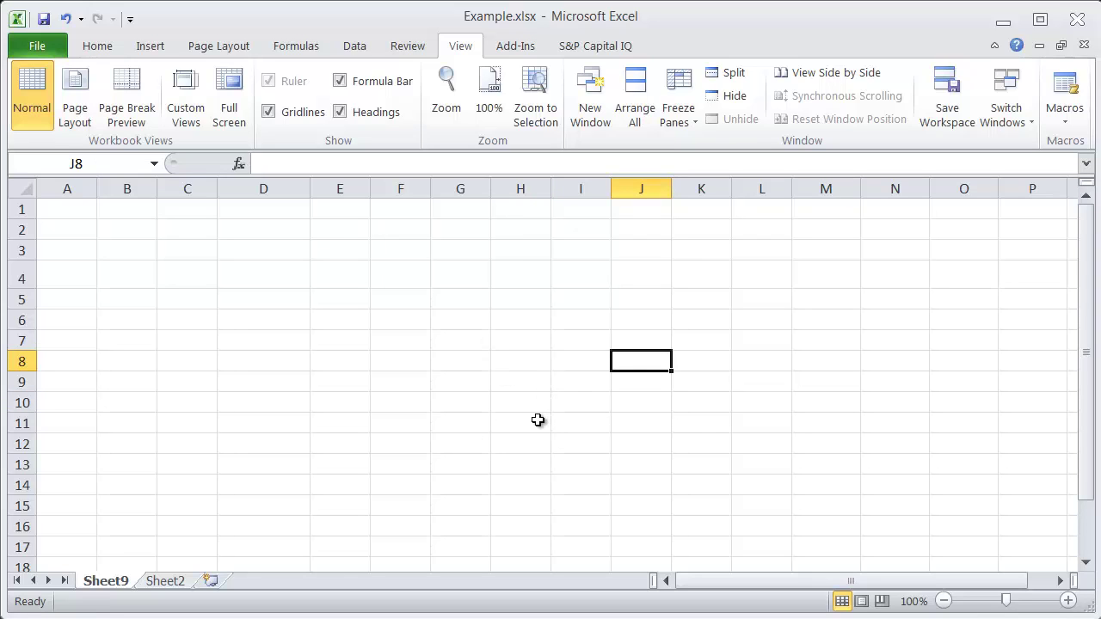
{"action": "left_click", "coordinate": [529, 386]}
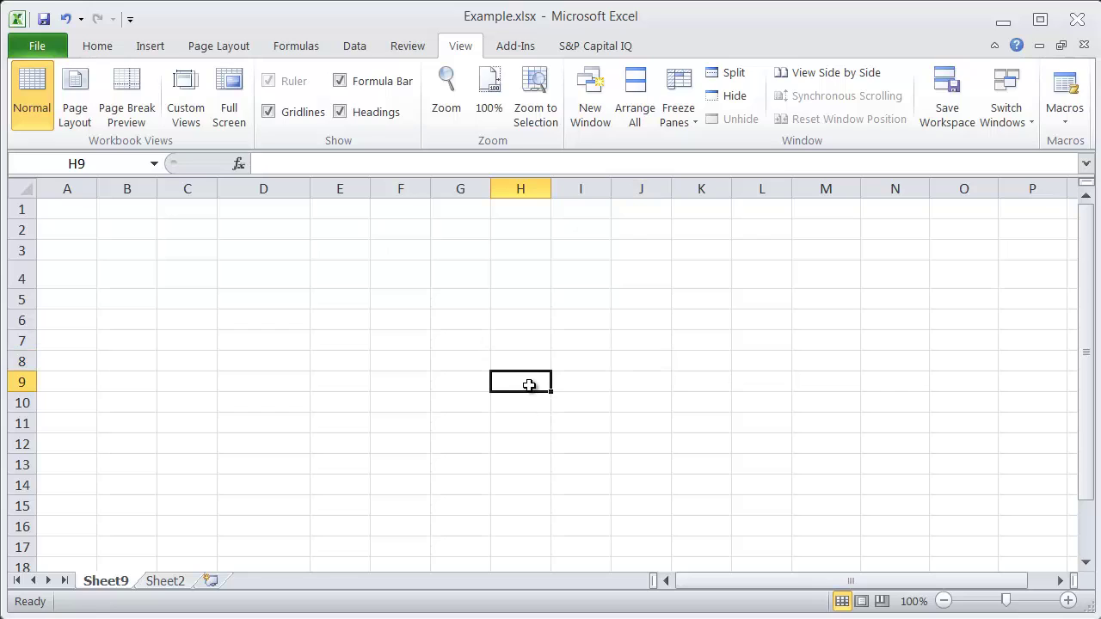
Select column H and hide it with Ctrl+0
{"action": "key", "text": "ctrl+space"}
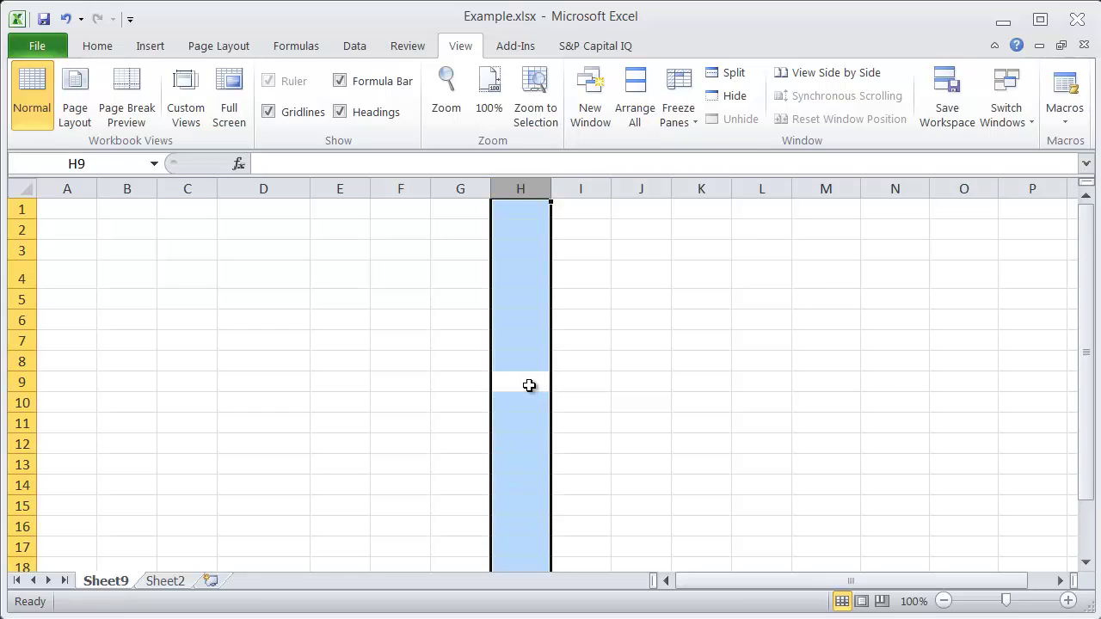
{"action": "key", "text": "ctrl+0"}
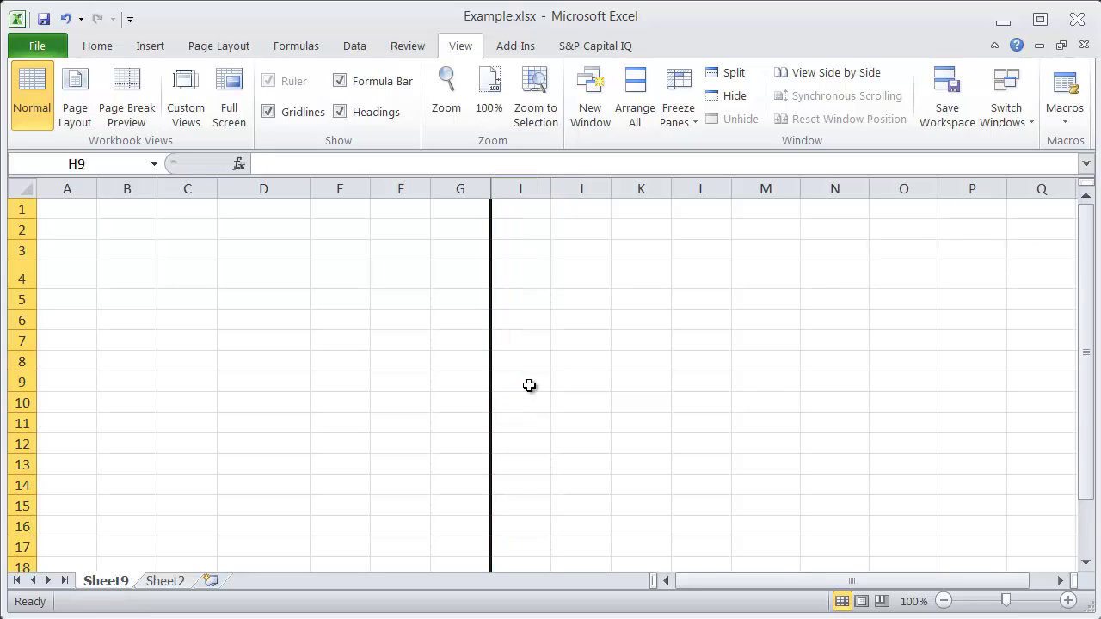
{"action": "left_click", "coordinate": [547, 384]}
{"action": "left_click", "coordinate": [450, 357]}
{"action": "left_click", "coordinate": [172, 327]}
Select two-cell ranges, then cells F4, E13, G7 and K11 around the sheet
{"action": "mouse_move", "coordinate": [340, 485]}
{"action": "left_mouse_down"}
{"action": "mouse_move", "coordinate": [263, 485]}
{"action": "mouse_move", "coordinate": [340, 465]}
{"action": "left_mouse_up"}
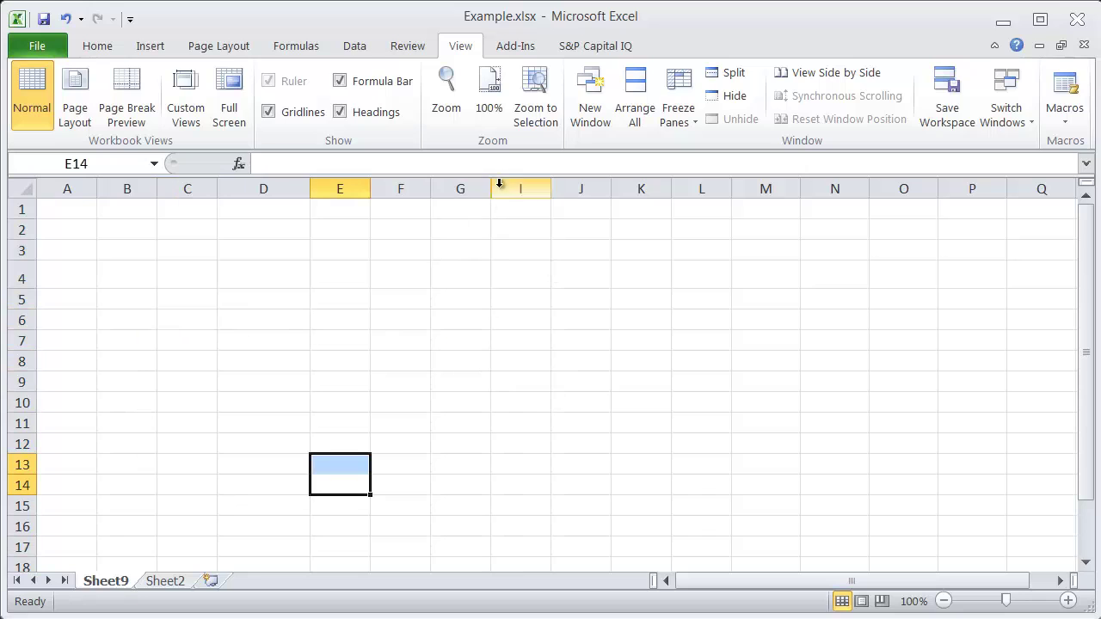
{"action": "left_click_drag", "start_coordinate": [461, 320], "coordinate": [460, 300]}
{"action": "left_click", "coordinate": [422, 282]}
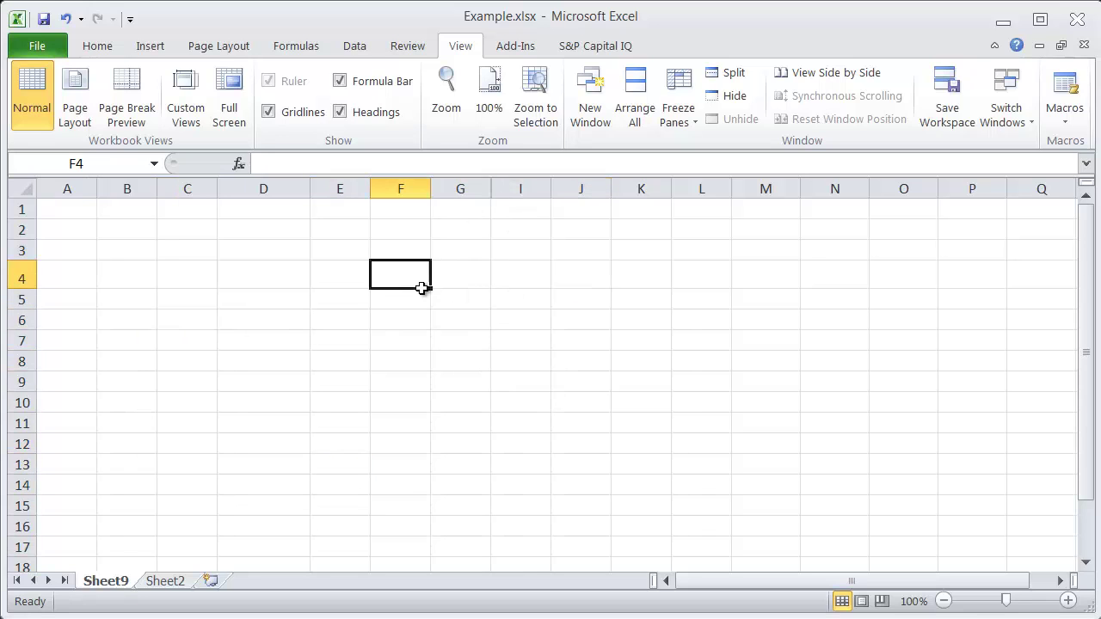
{"action": "left_click", "coordinate": [341, 461]}
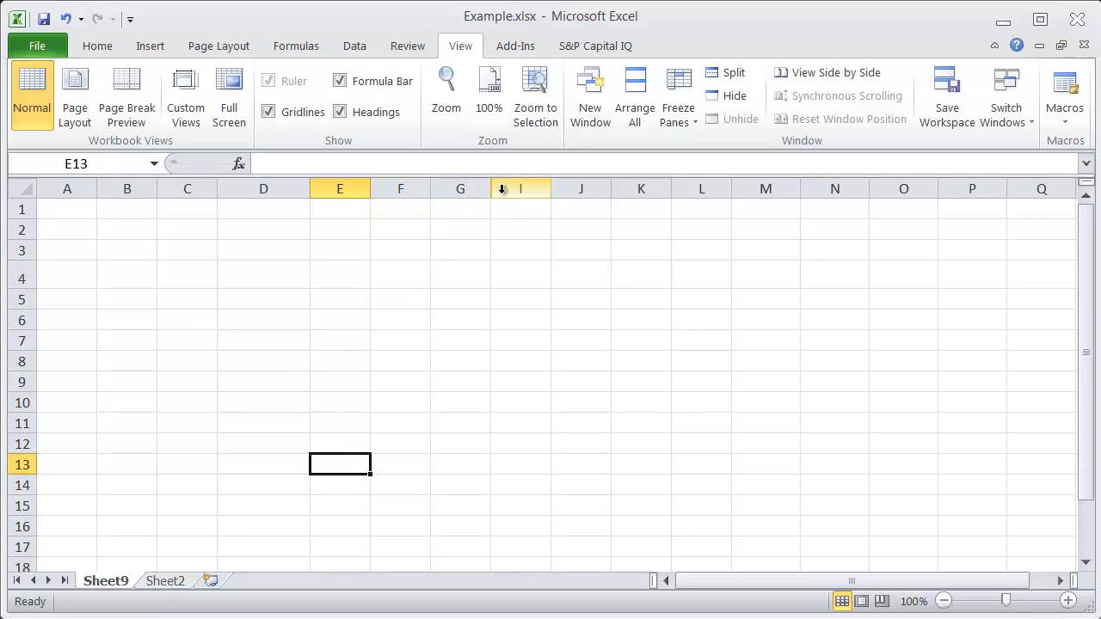
{"action": "left_click", "coordinate": [436, 336]}
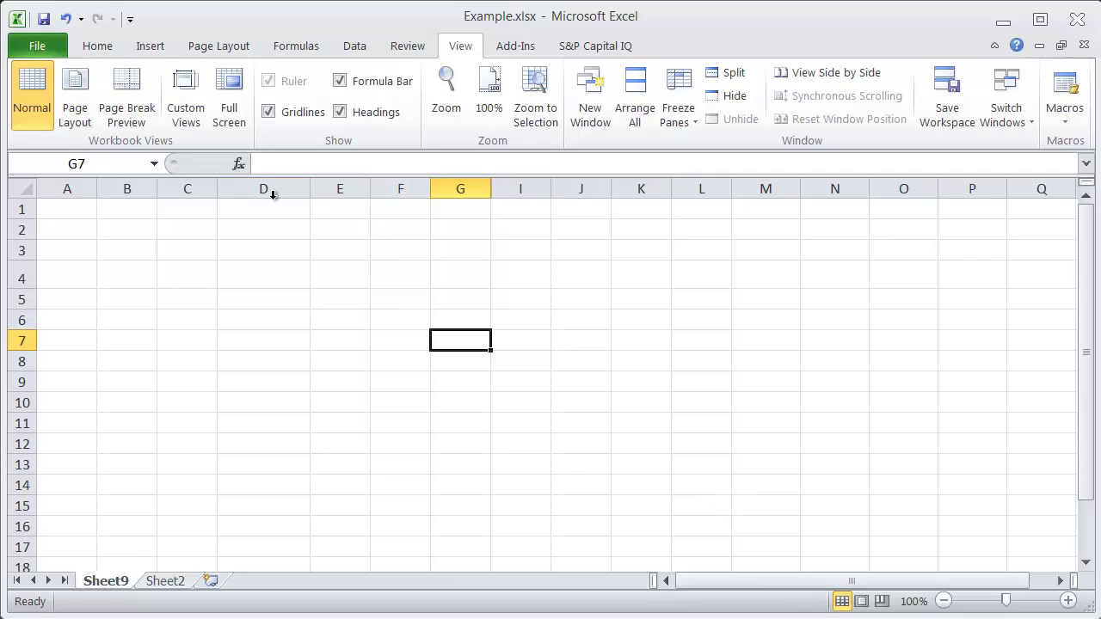
{"action": "left_click", "coordinate": [619, 429]}
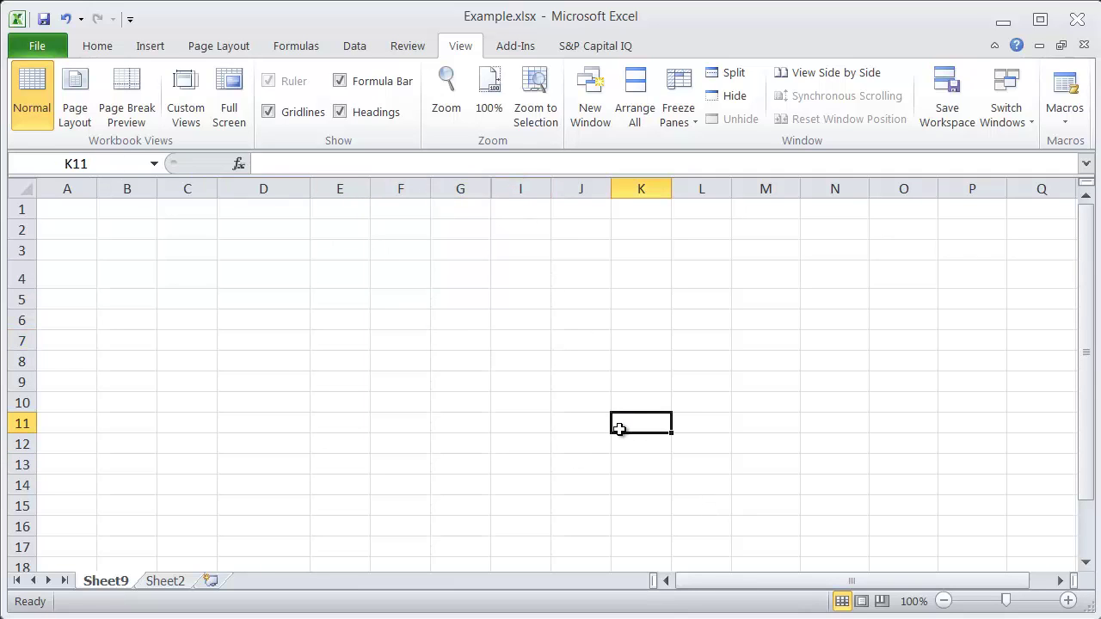
Undo the hide to restore column H, then group column H into an outline
{"action": "key", "text": "ctrl+z"}
{"action": "left_click", "coordinate": [600, 410]}
{"action": "left_click", "coordinate": [541, 408]}
{"action": "key", "text": "ctrl+space"}
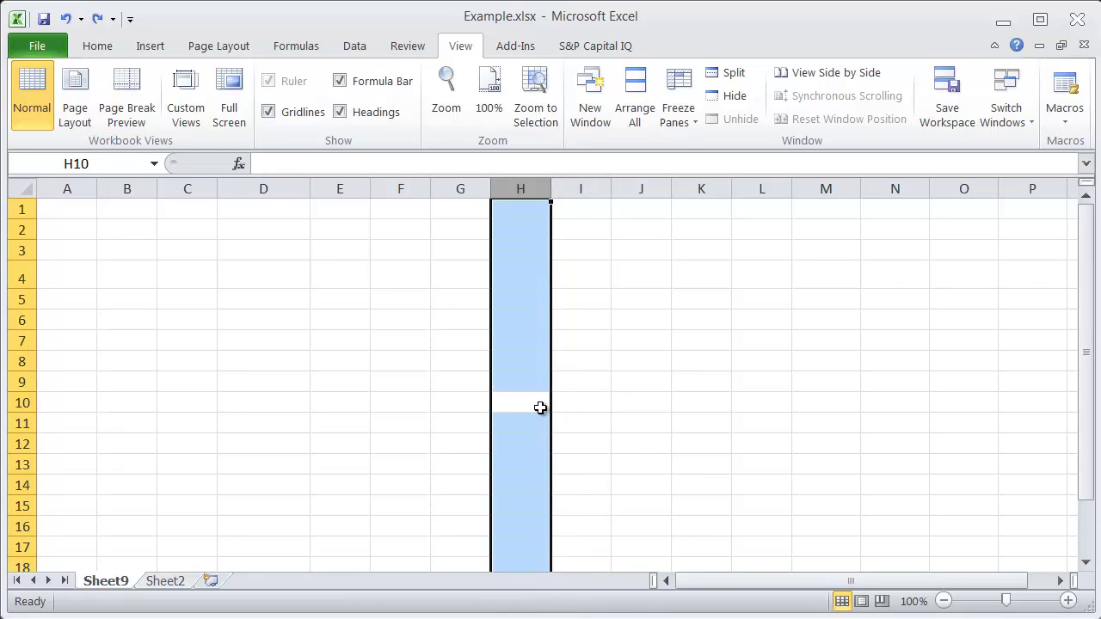
{"action": "key", "text": "alt+d"}
{"action": "key", "text": "g"}
{"action": "key", "text": "g"}
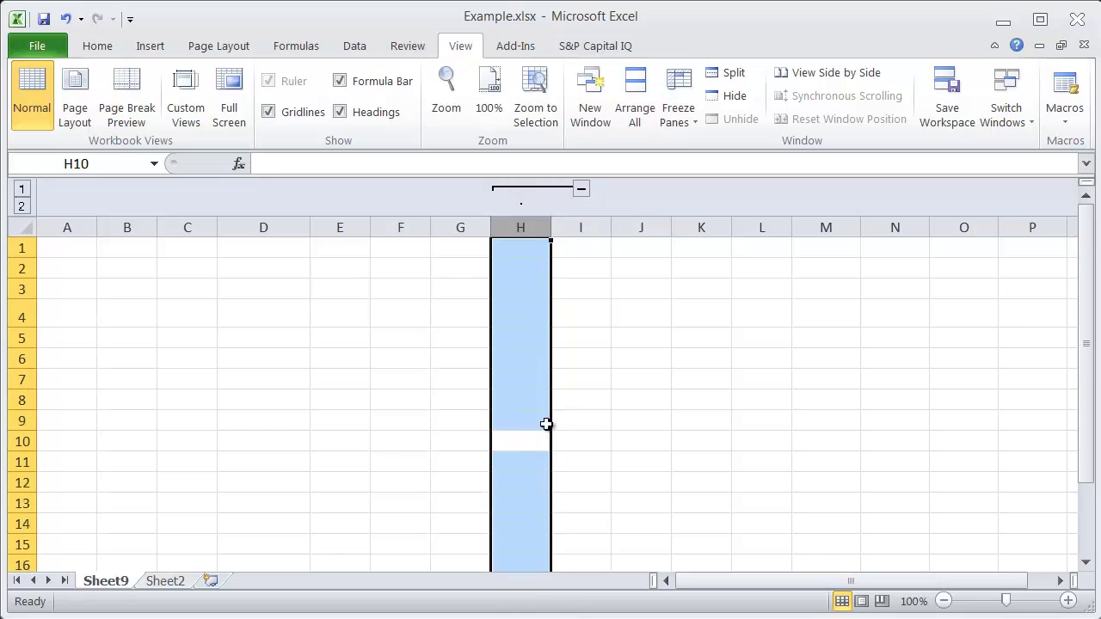
Toggle the column H group collapsed and expanded several times, ending collapsed
{"action": "left_click", "coordinate": [602, 401]}
{"action": "scroll", "coordinate": [597, 398], "scroll_direction": "down", "scroll_amount": 6}
{"action": "scroll", "coordinate": [597, 399], "scroll_direction": "up", "scroll_amount": 6}
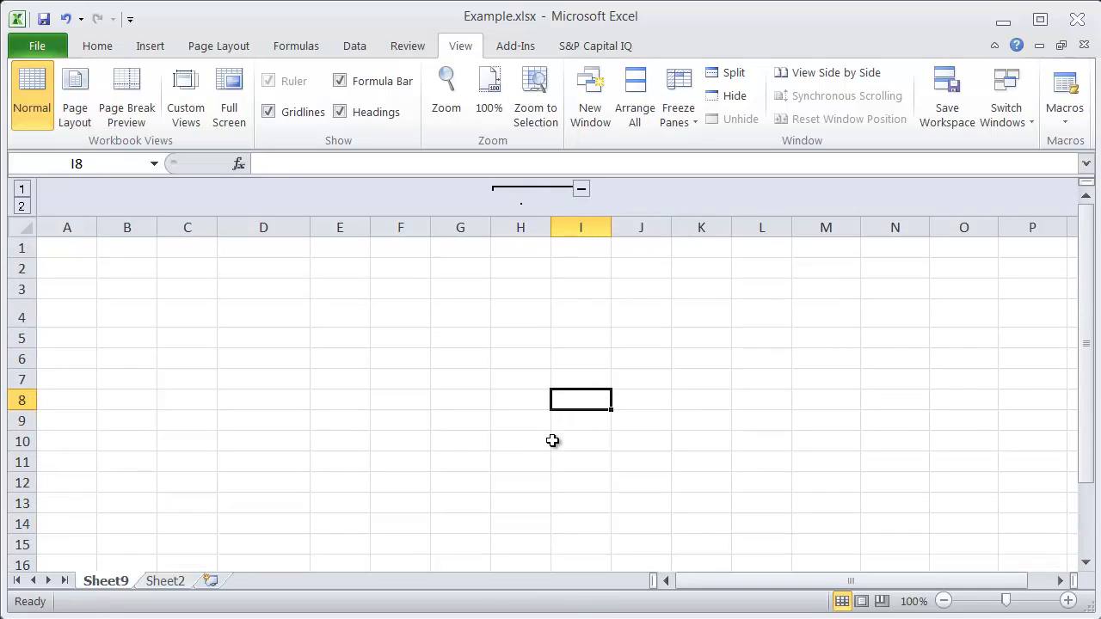
{"action": "left_click", "coordinate": [542, 501]}
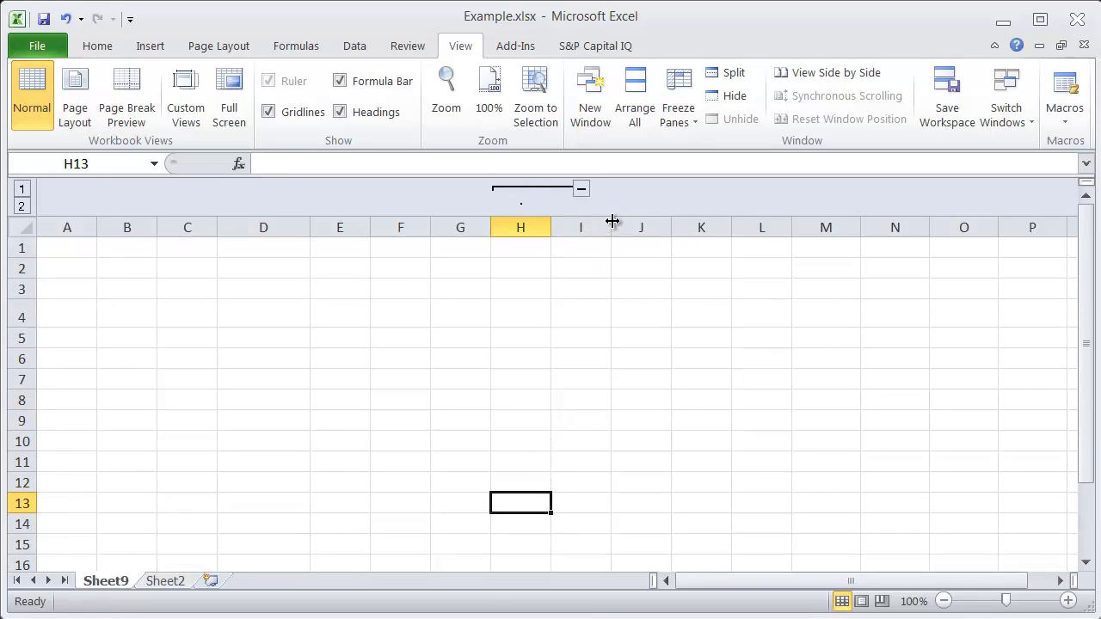
{"action": "left_click", "coordinate": [582, 188]}
{"action": "left_click", "coordinate": [522, 189]}
{"action": "left_click", "coordinate": [583, 188]}
{"action": "left_click", "coordinate": [637, 400]}
{"action": "left_click", "coordinate": [521, 190]}
{"action": "left_click", "coordinate": [701, 287]}
{"action": "left_click", "coordinate": [400, 289]}
{"action": "left_click", "coordinate": [583, 188]}
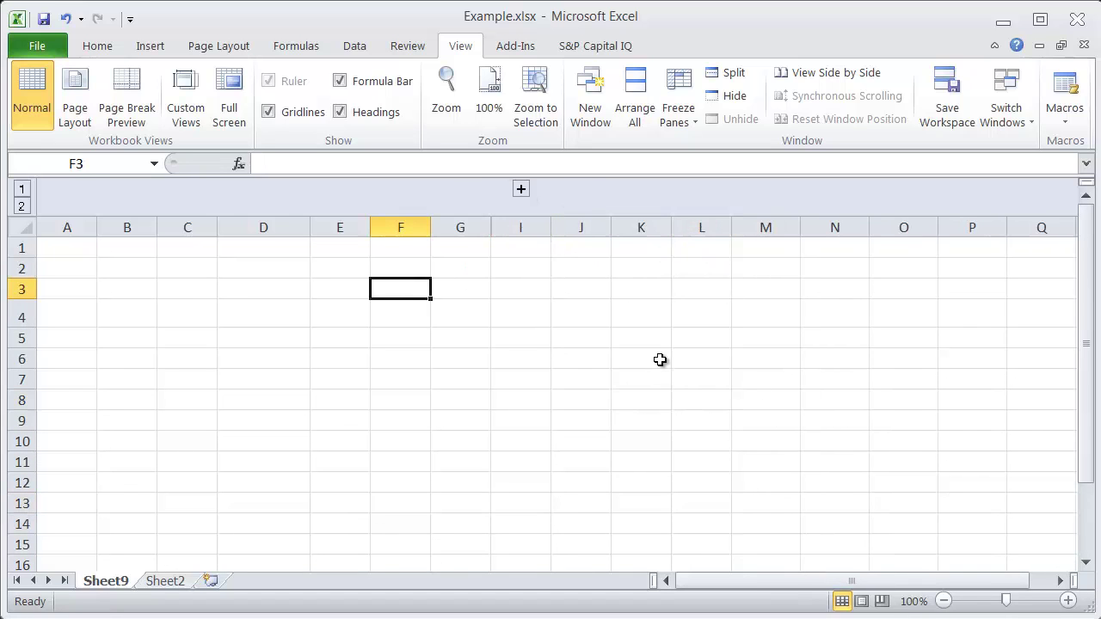
{"action": "left_click", "coordinate": [399, 420]}
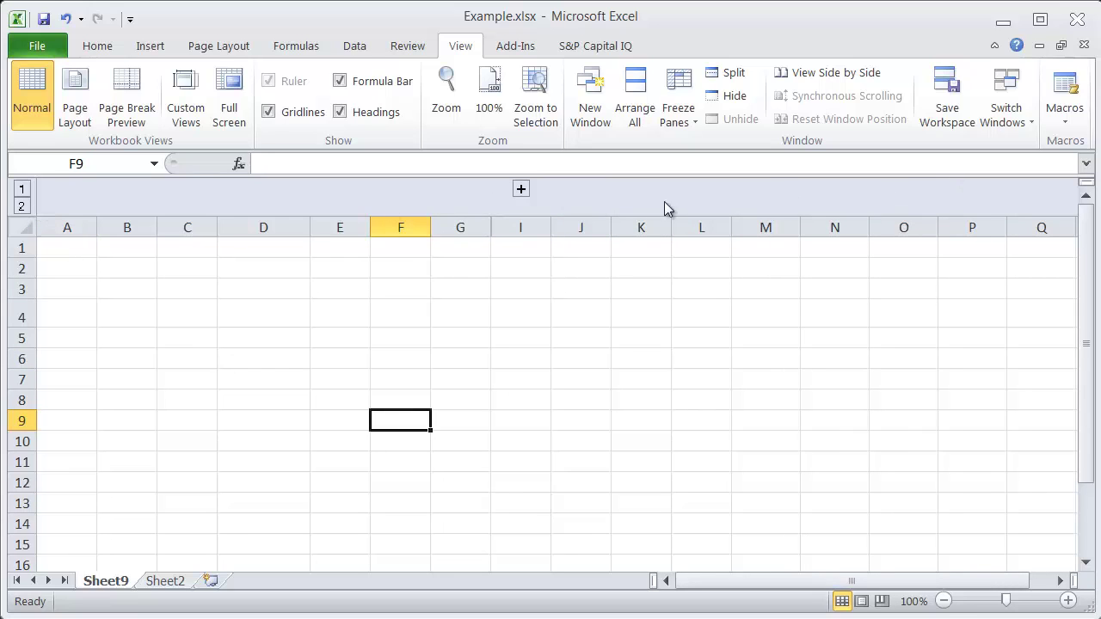
{"action": "left_click", "coordinate": [22, 206]}
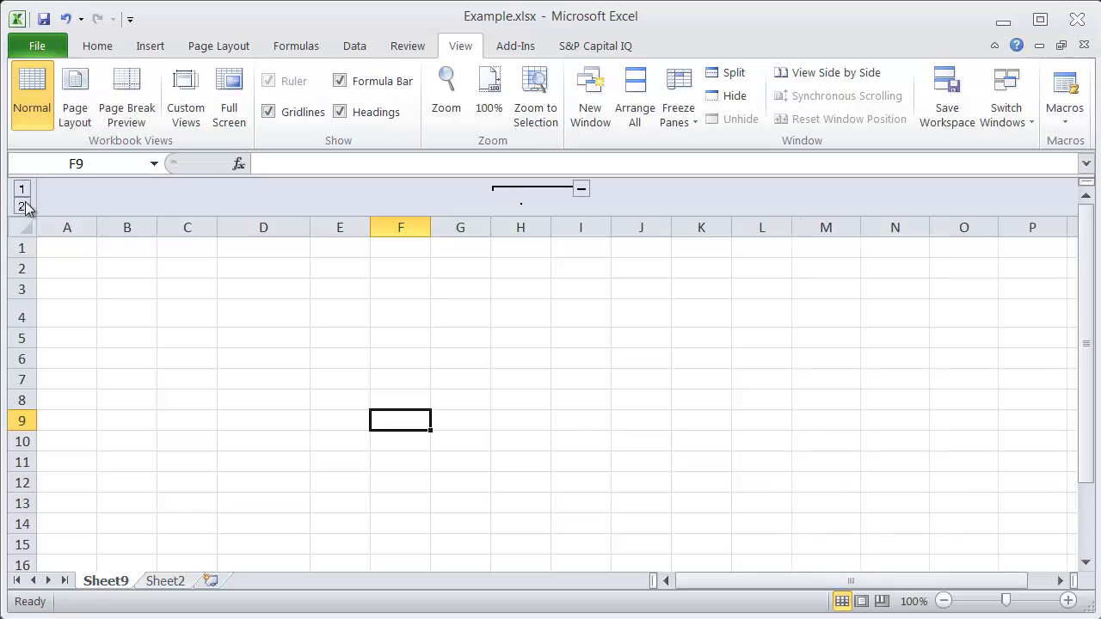
{"action": "left_click", "coordinate": [22, 190]}
{"action": "left_click", "coordinate": [22, 206]}
{"action": "left_click", "coordinate": [21, 190]}
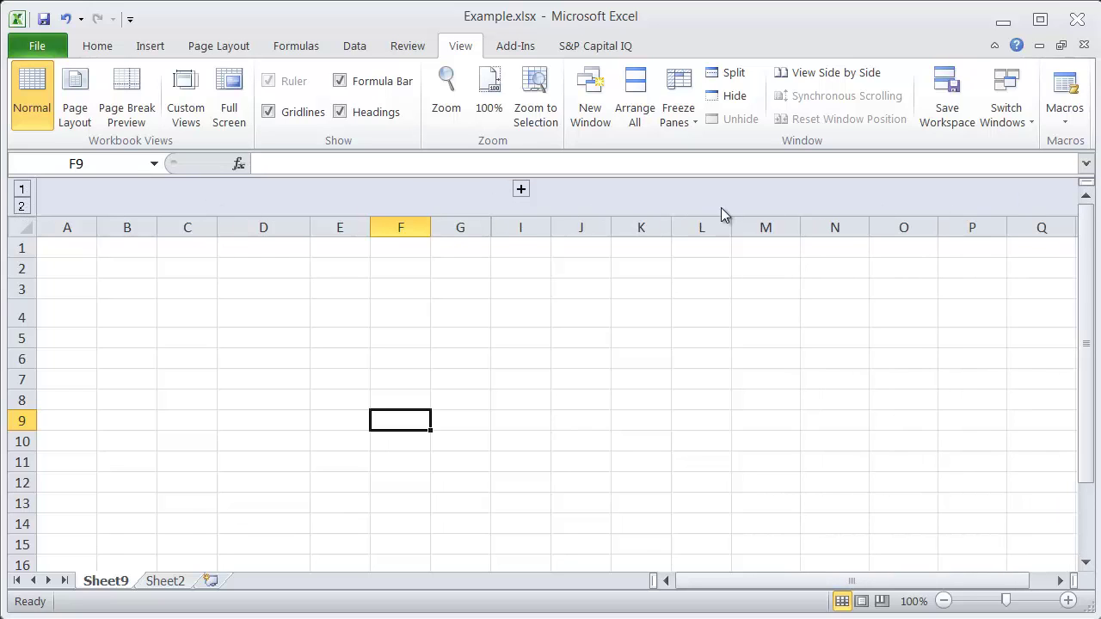
{"action": "left_click", "coordinate": [723, 423]}
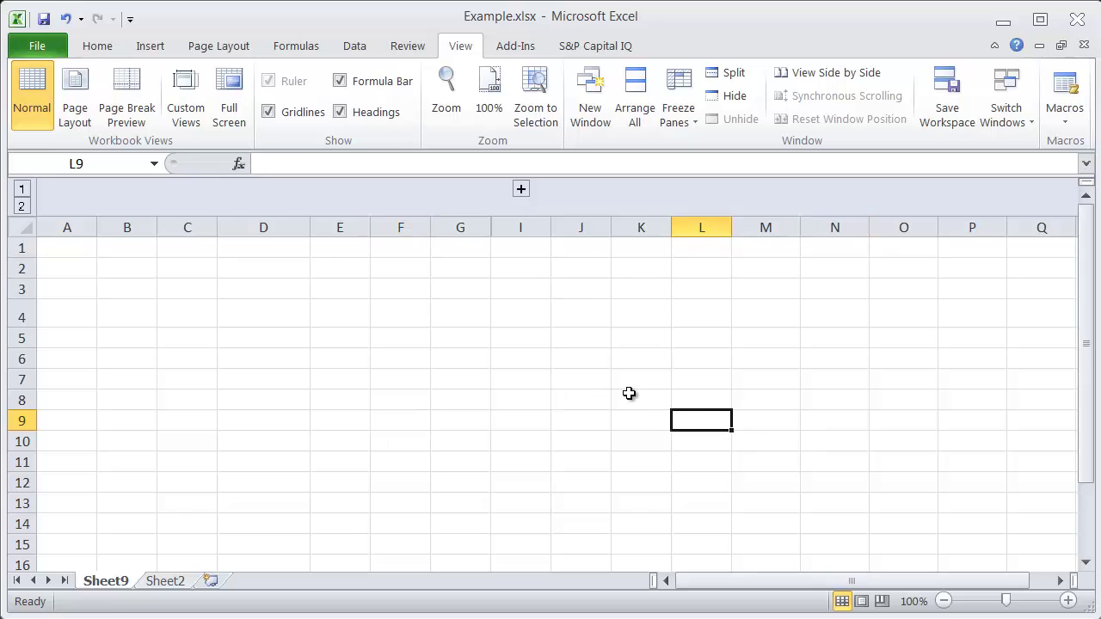
{"action": "left_click", "coordinate": [521, 189]}
Select column H and remove its grouping with Alt+Shift+Left
{"action": "left_click", "coordinate": [549, 421]}
{"action": "key", "text": "ctrl+space"}
{"action": "key", "text": "alt+shift+Left"}
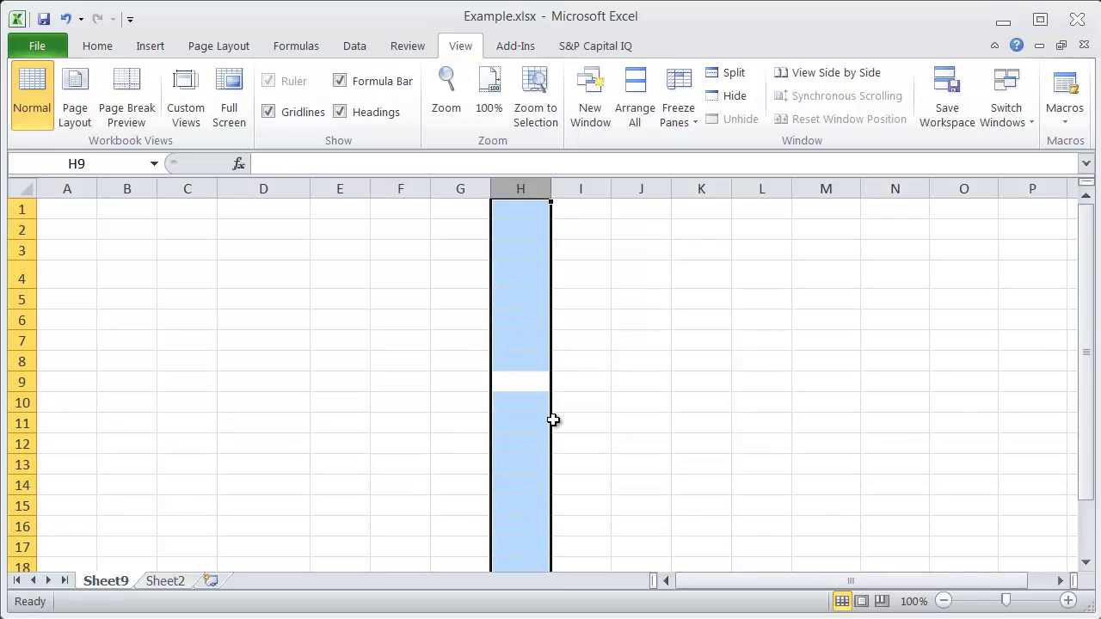
{"action": "key", "text": "Down"}
Select row 7 and group it into a row outline, dismissing a cannot-ungroup error
{"action": "left_click", "coordinate": [542, 342]}
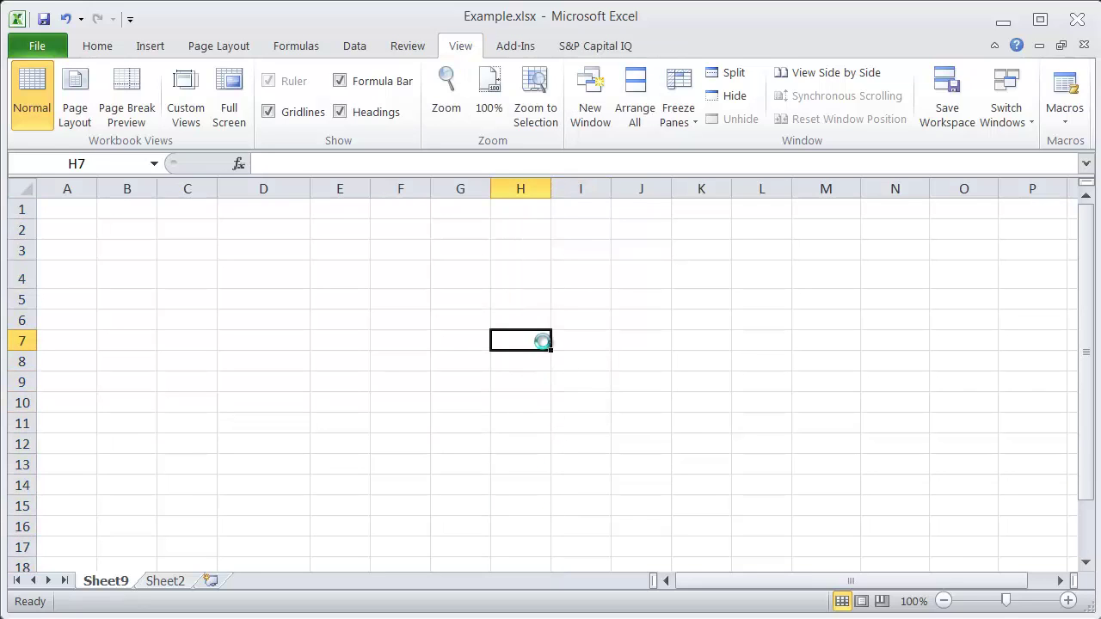
{"action": "key", "text": "shift+space"}
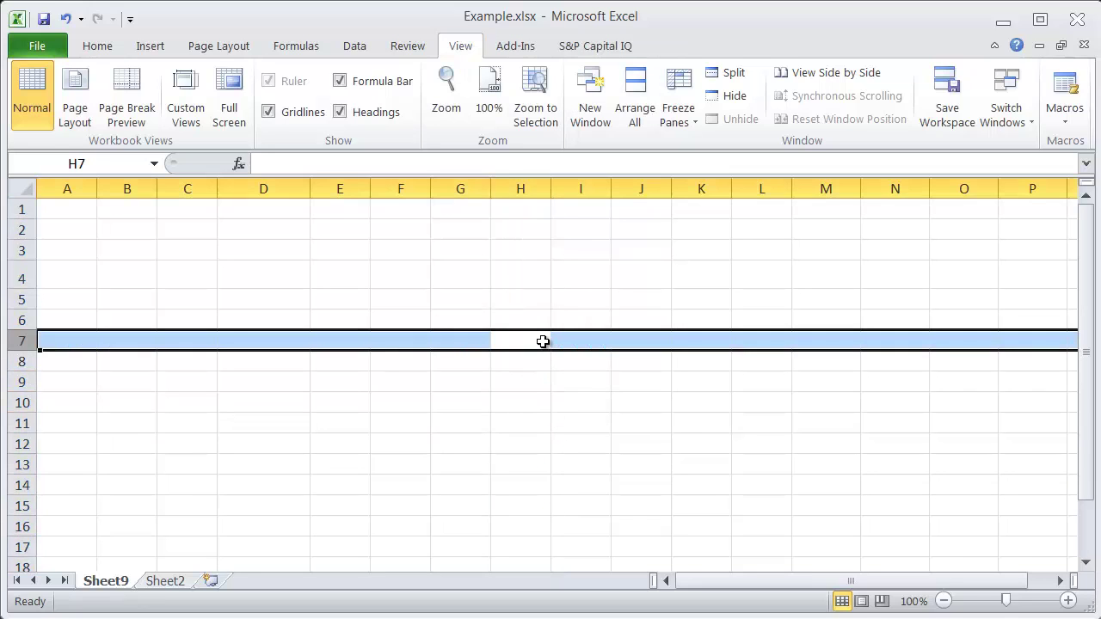
{"action": "key", "text": "alt+d"}
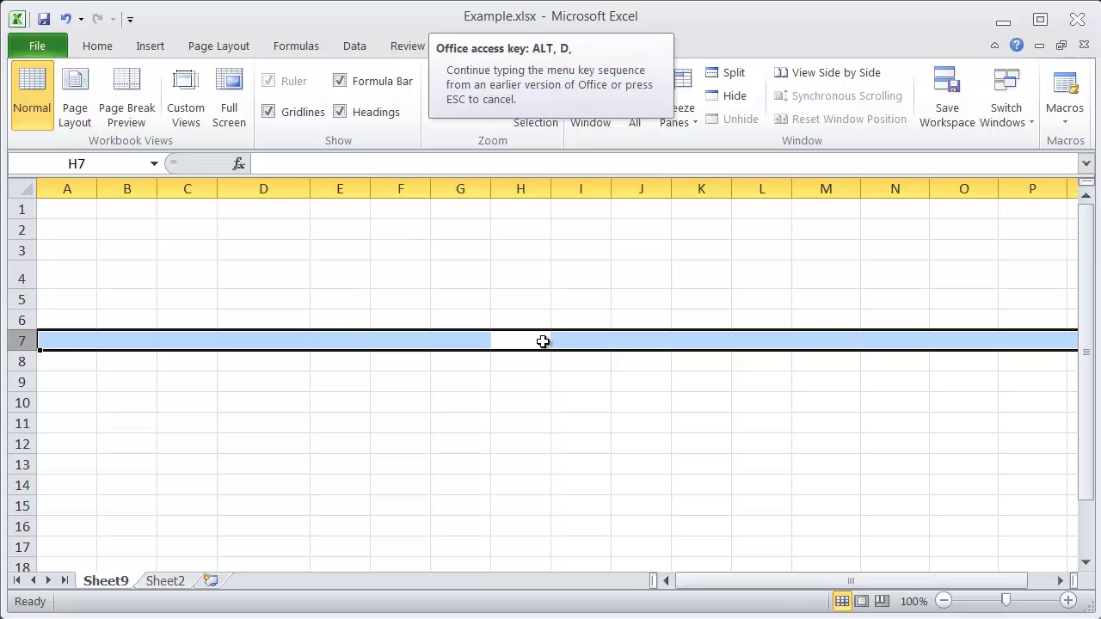
{"action": "key", "text": "u"}
{"action": "key", "text": "Return"}
{"action": "key", "text": "alt+d"}
{"action": "key", "text": "g"}
{"action": "key", "text": "g"}
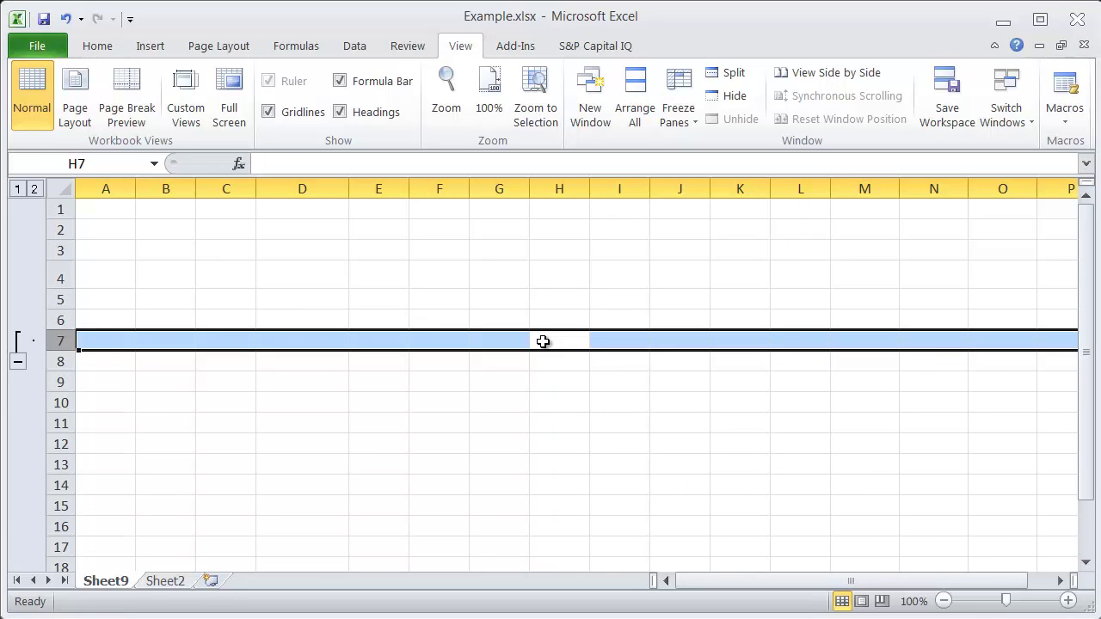
{"action": "key", "text": "alt+d"}
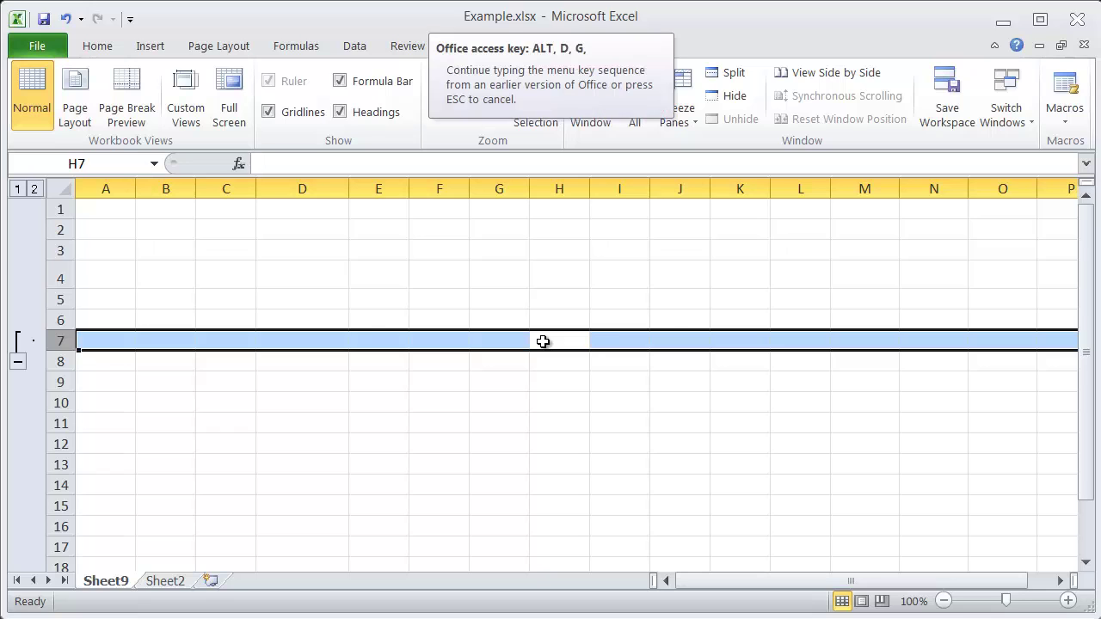